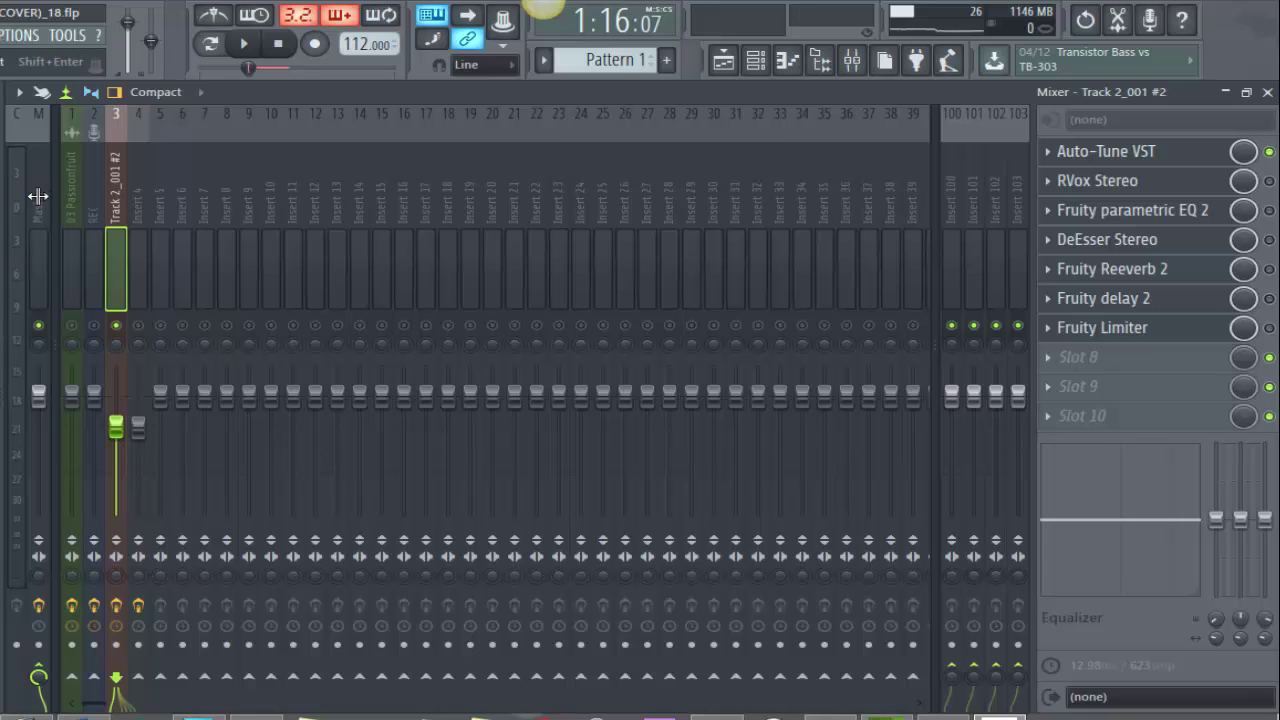
Select the Master track in the mixer to inspect its effect chain
scroll(33, 177, "right", 2)
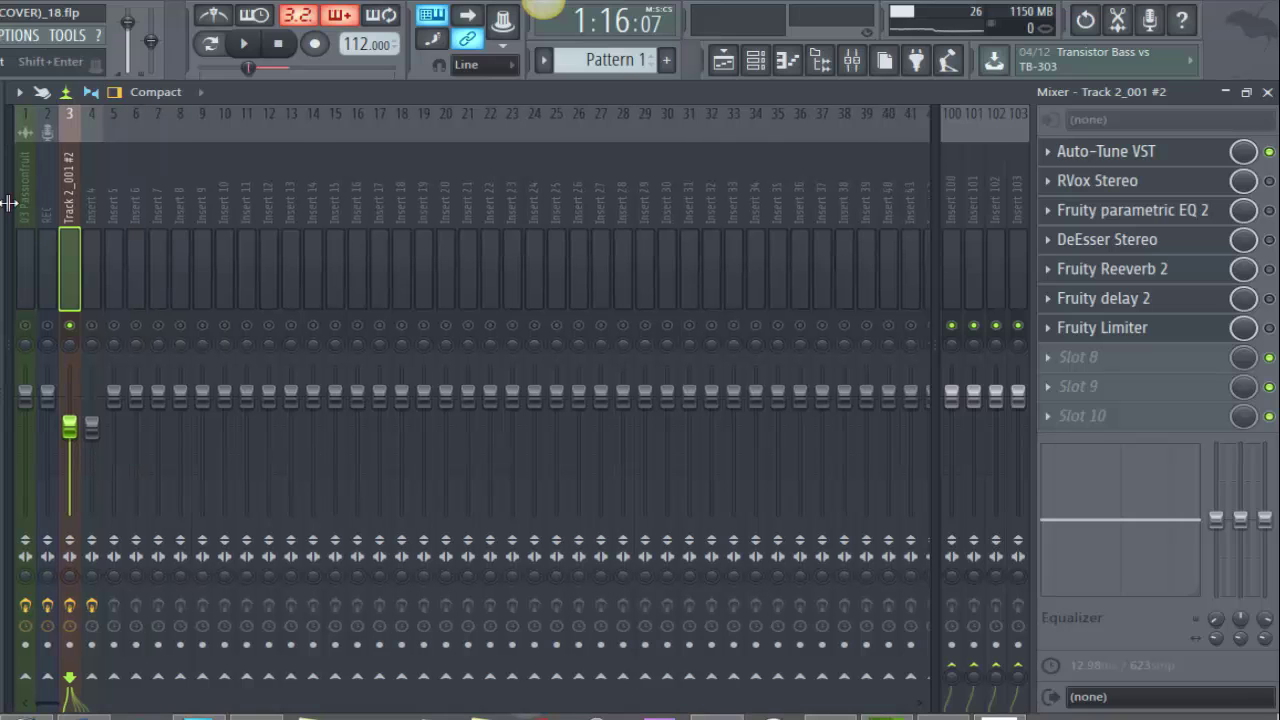
scroll(20, 205, "left", 2)
left_click(32, 198)
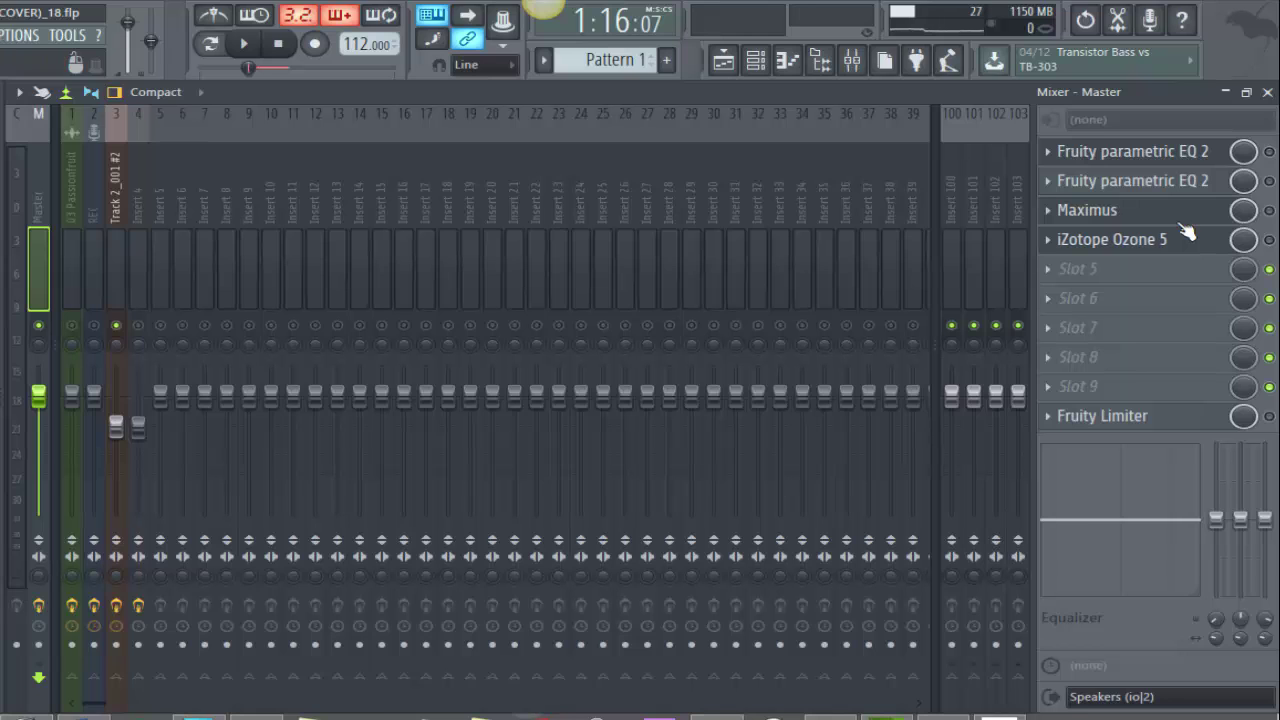
Open Auto-Tune VST on the Track 2_001 #2 vocal track, review its settings, and audition the vocal
key("Right")
key("Right")
key("Right")
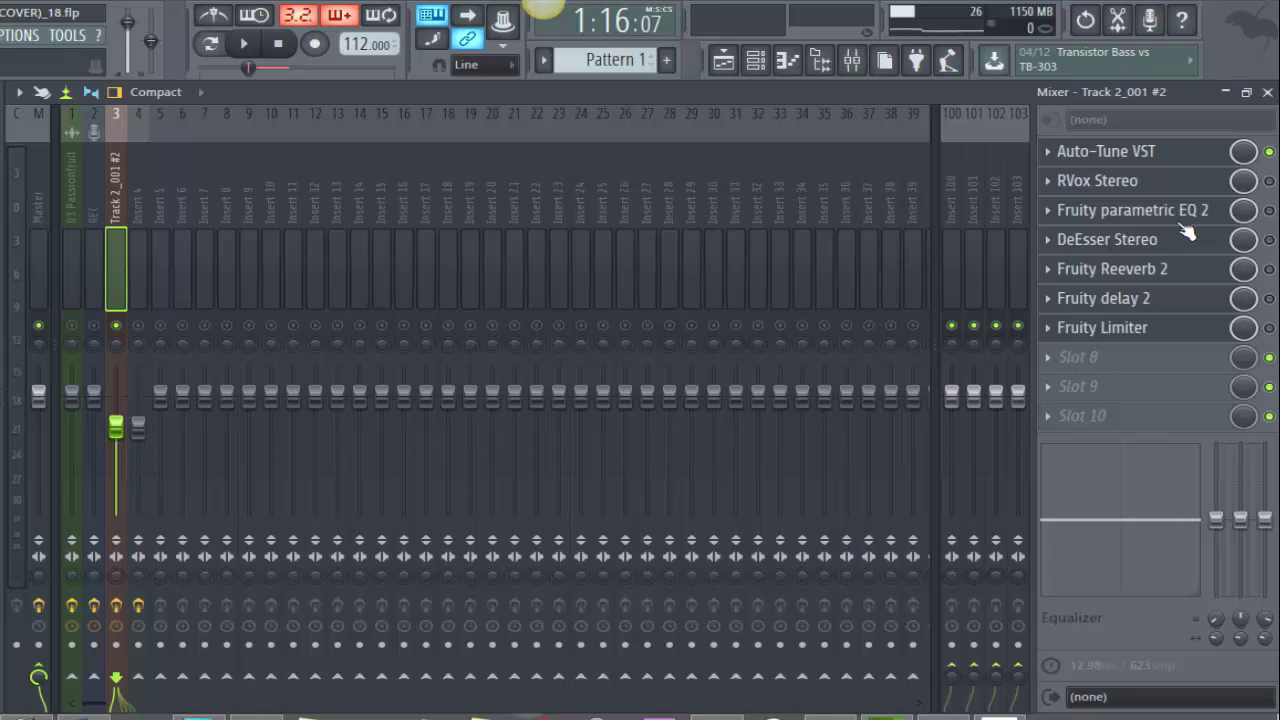
key("Return")
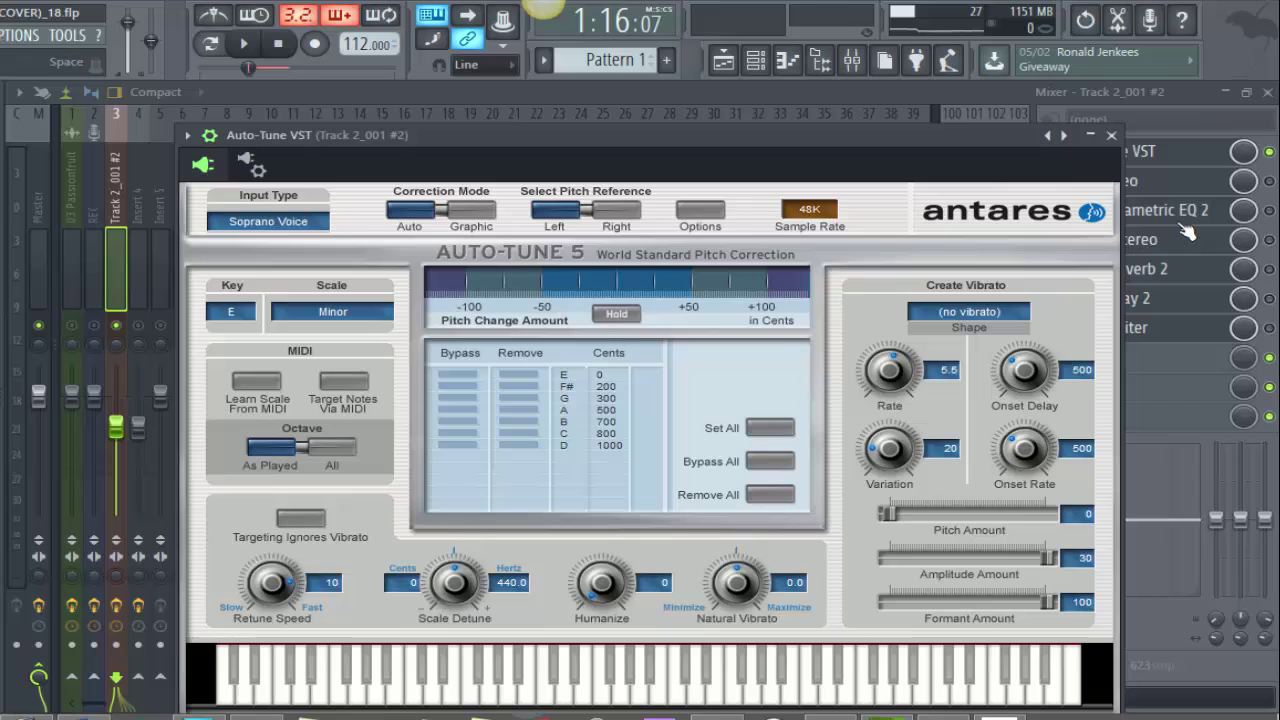
key("space")
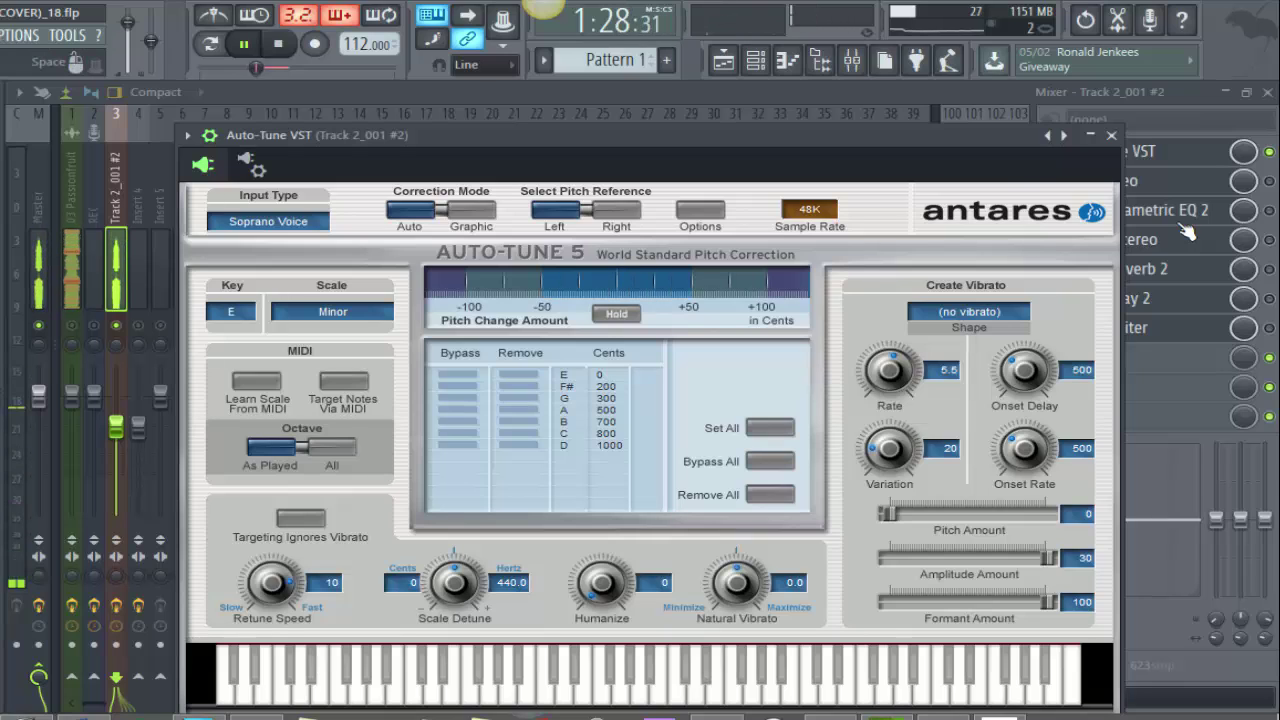
key("space")
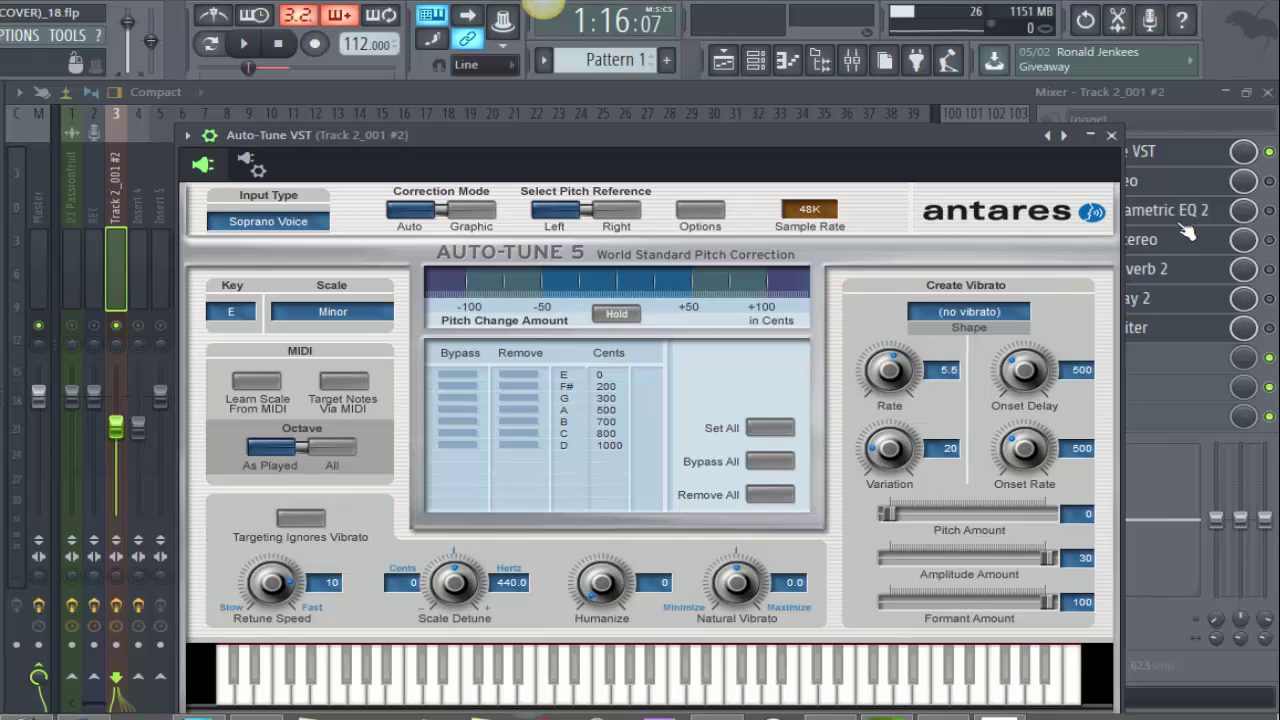
left_click(1186, 232)
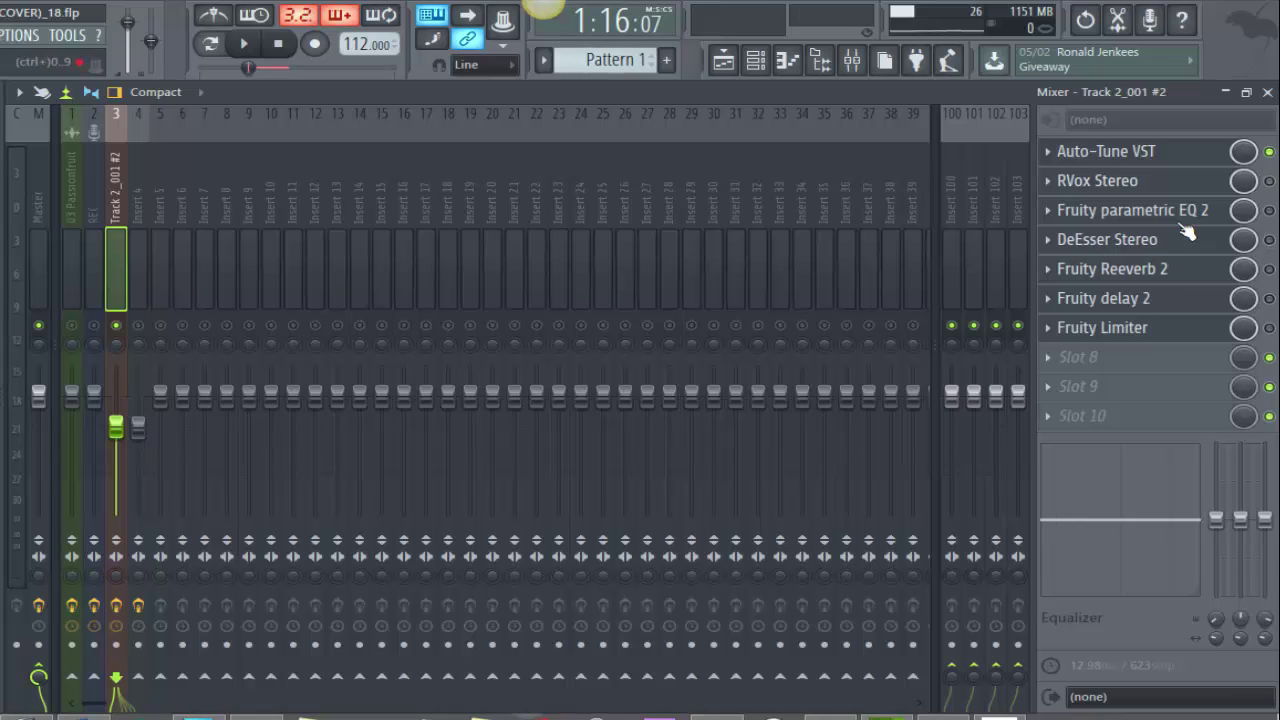
Enable RVox Stereo on the vocal track and audition the vocal with its compression settings shown
left_click(1268, 181)
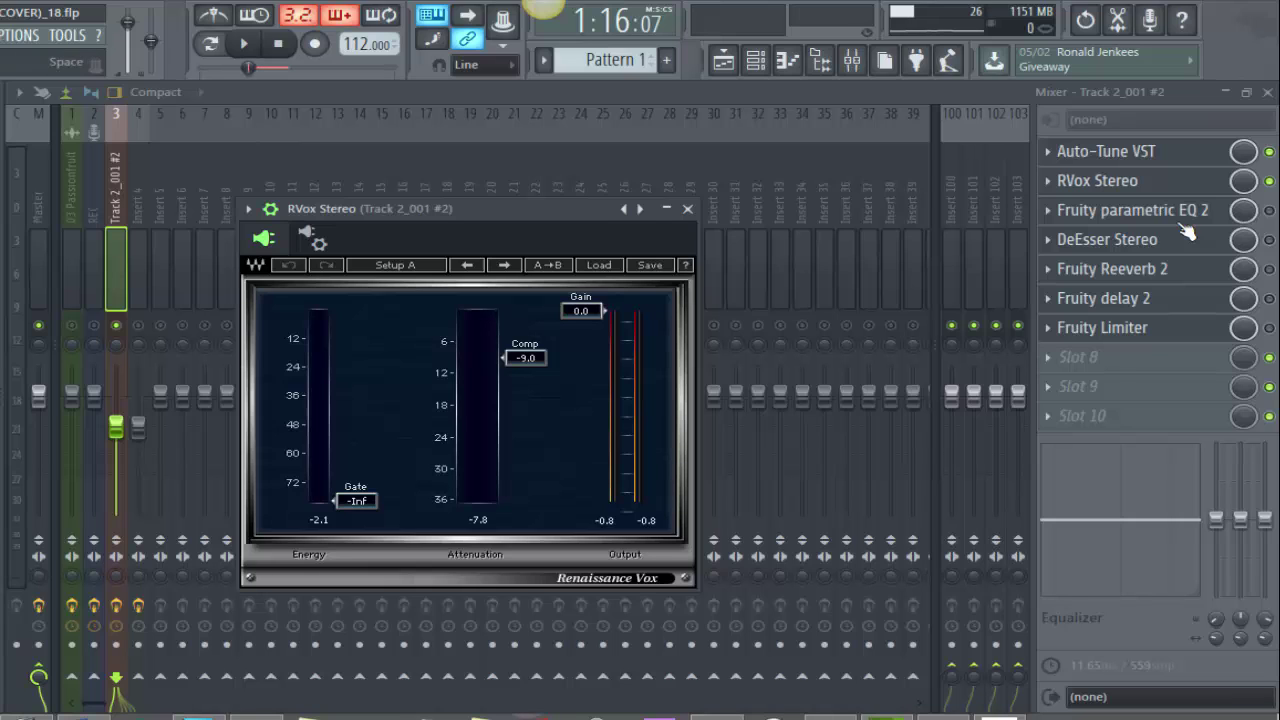
key("space")
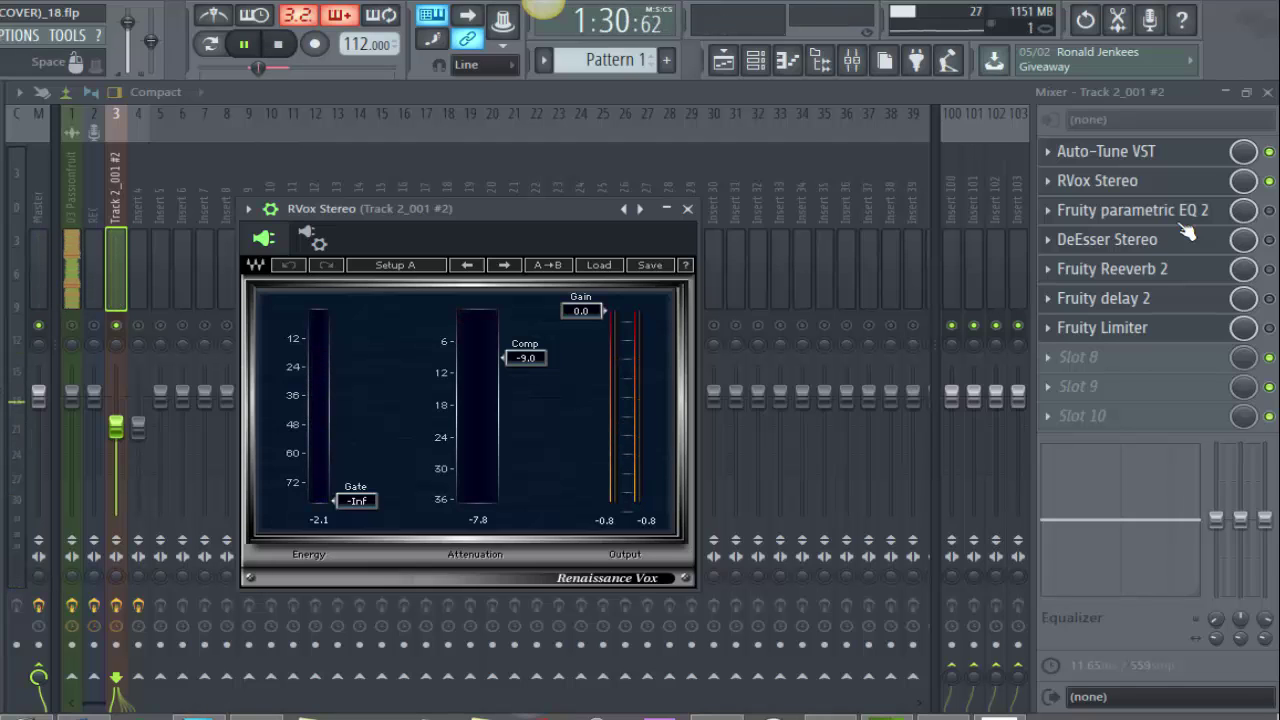
key("space")
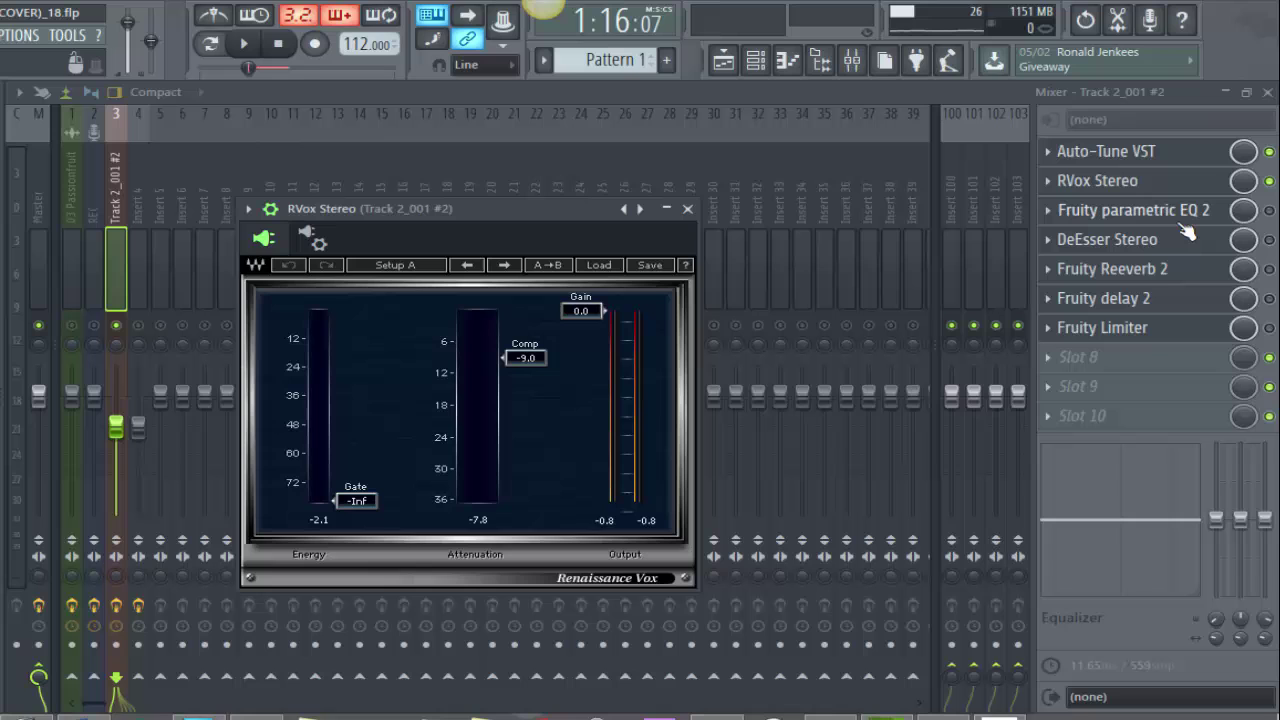
left_click(1184, 228)
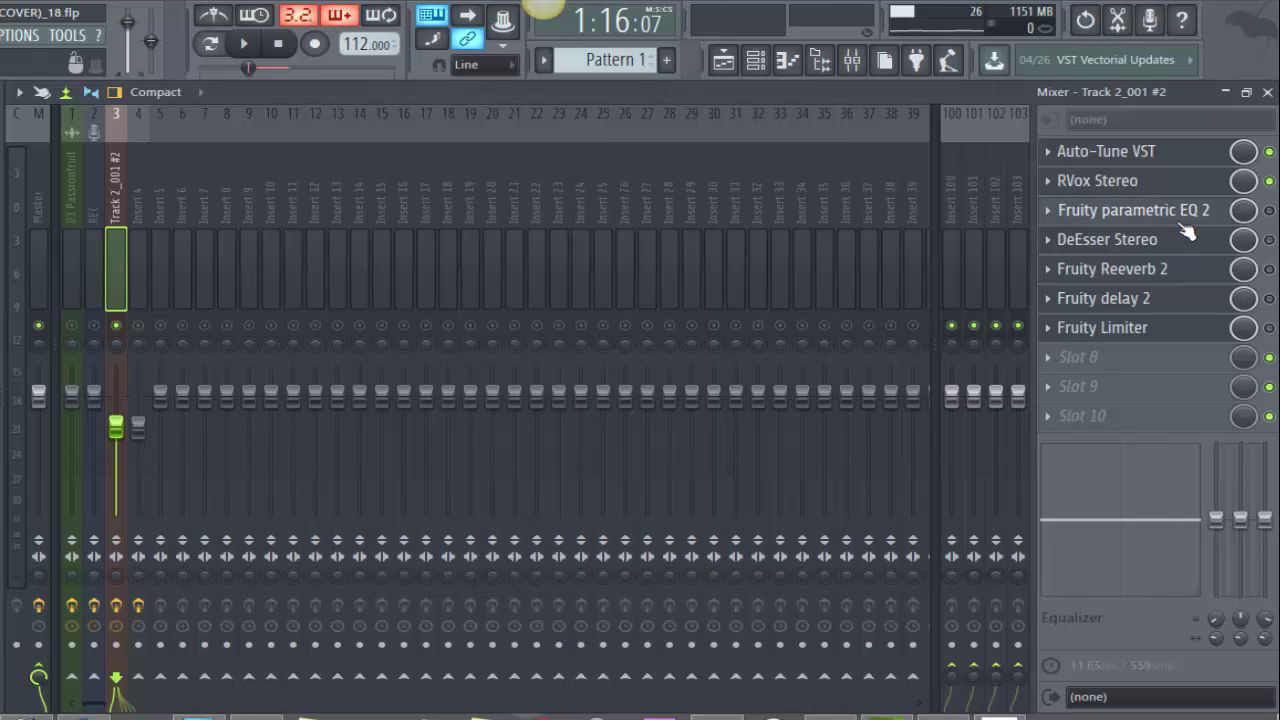
Enable Fruity parametric EQ 2 on the vocal track and audition the vocal with its EQ curve shown
left_click(1186, 231)
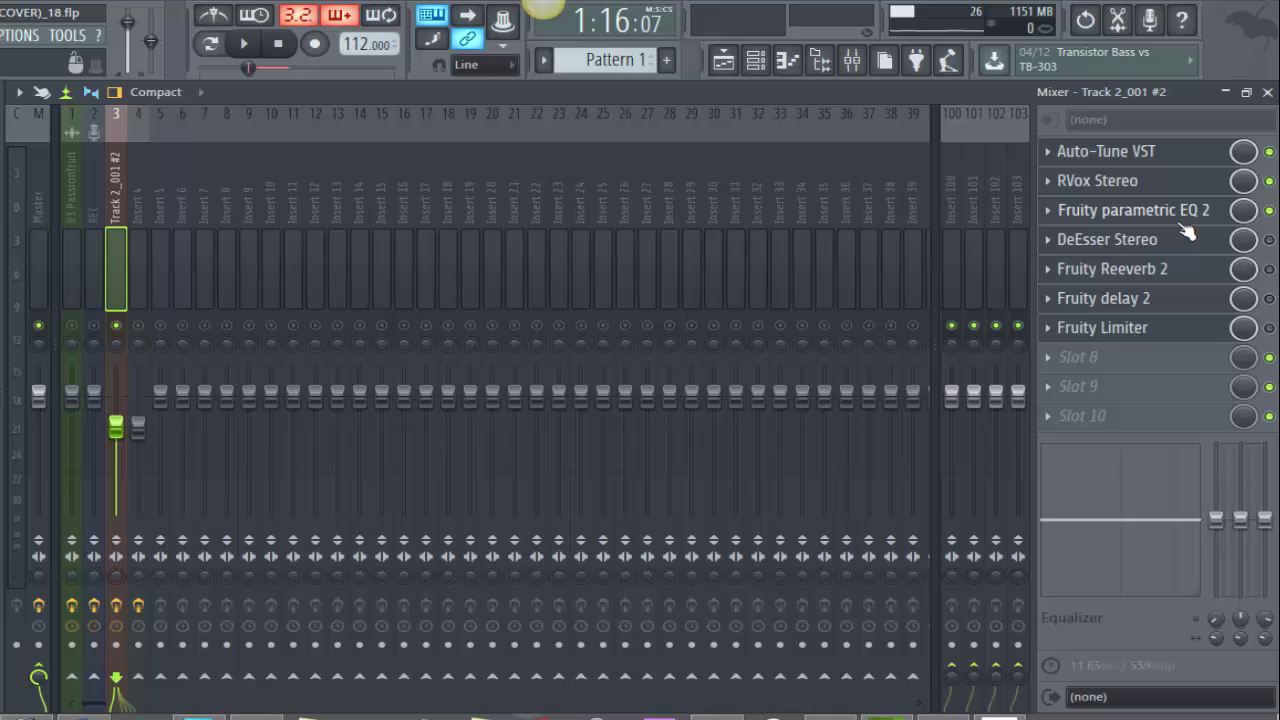
left_click(1186, 220)
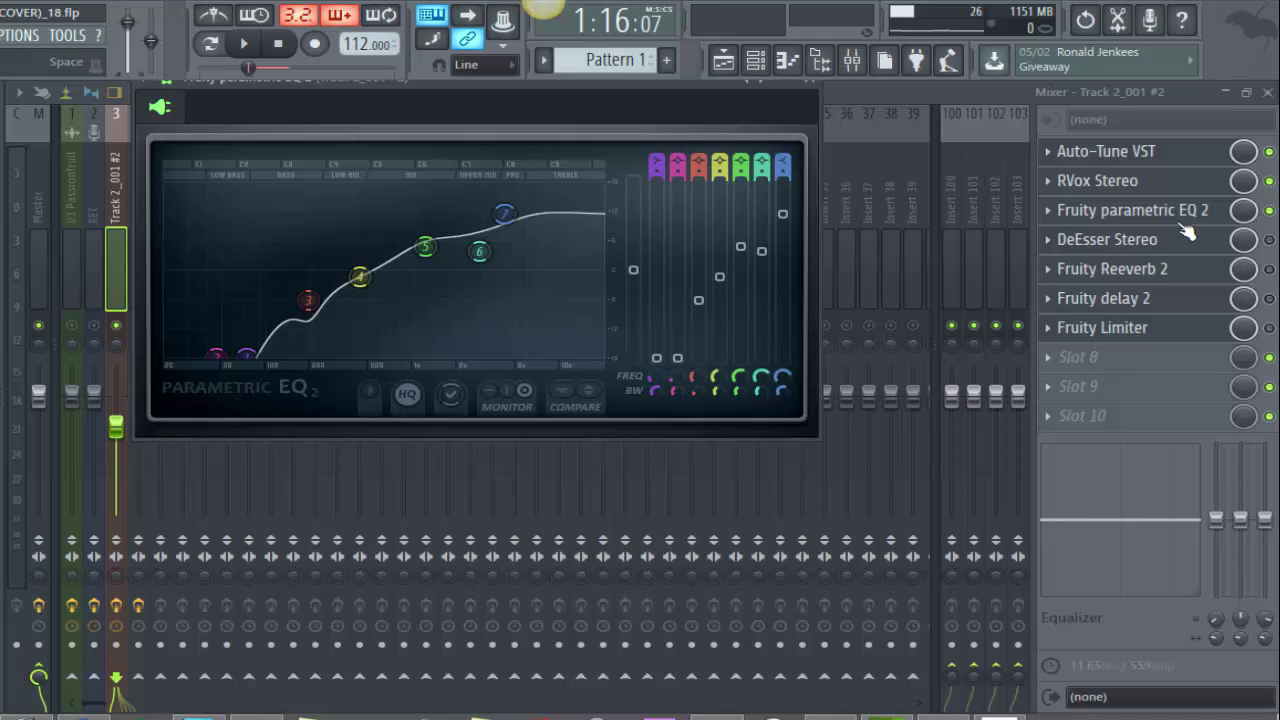
key("space")
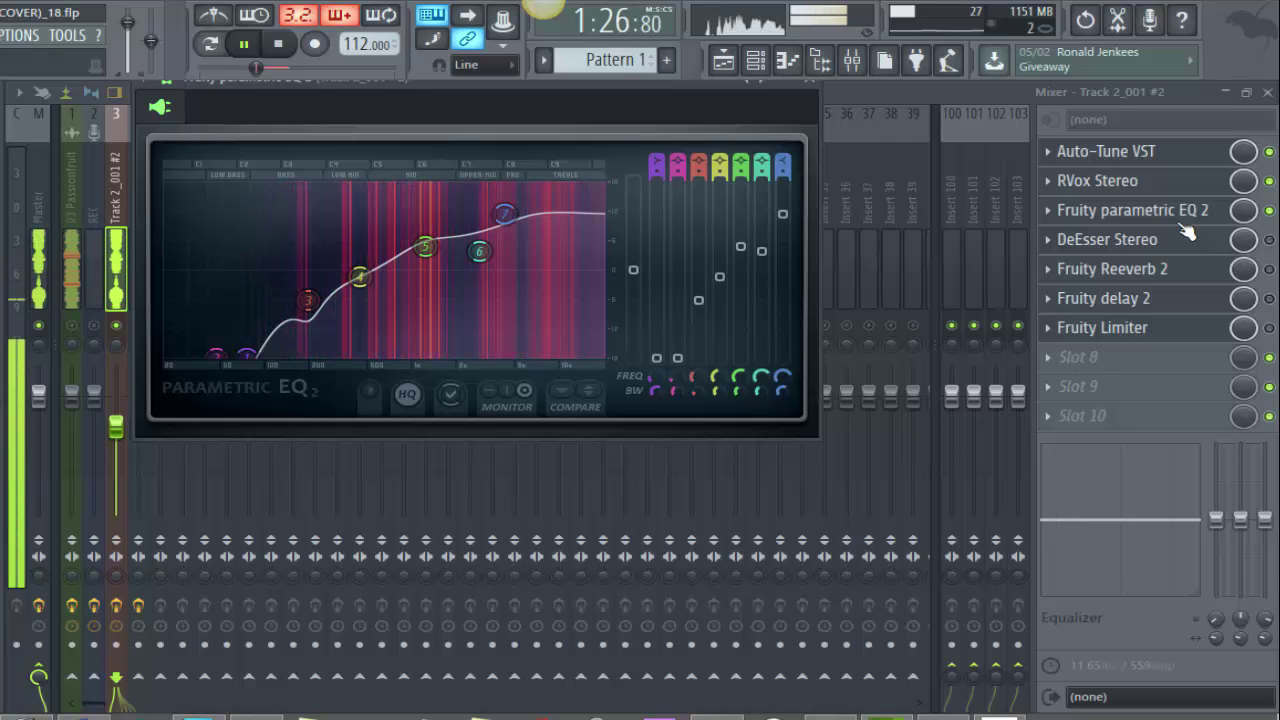
key("space")
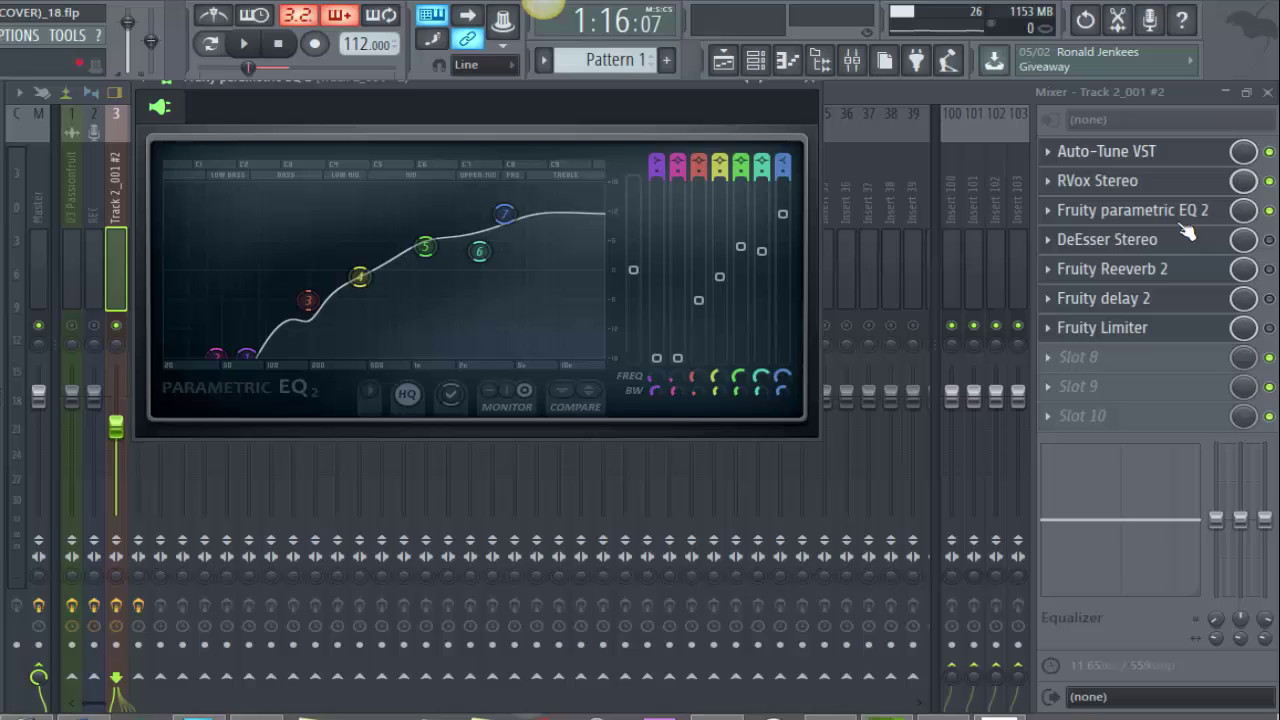
key("Escape")
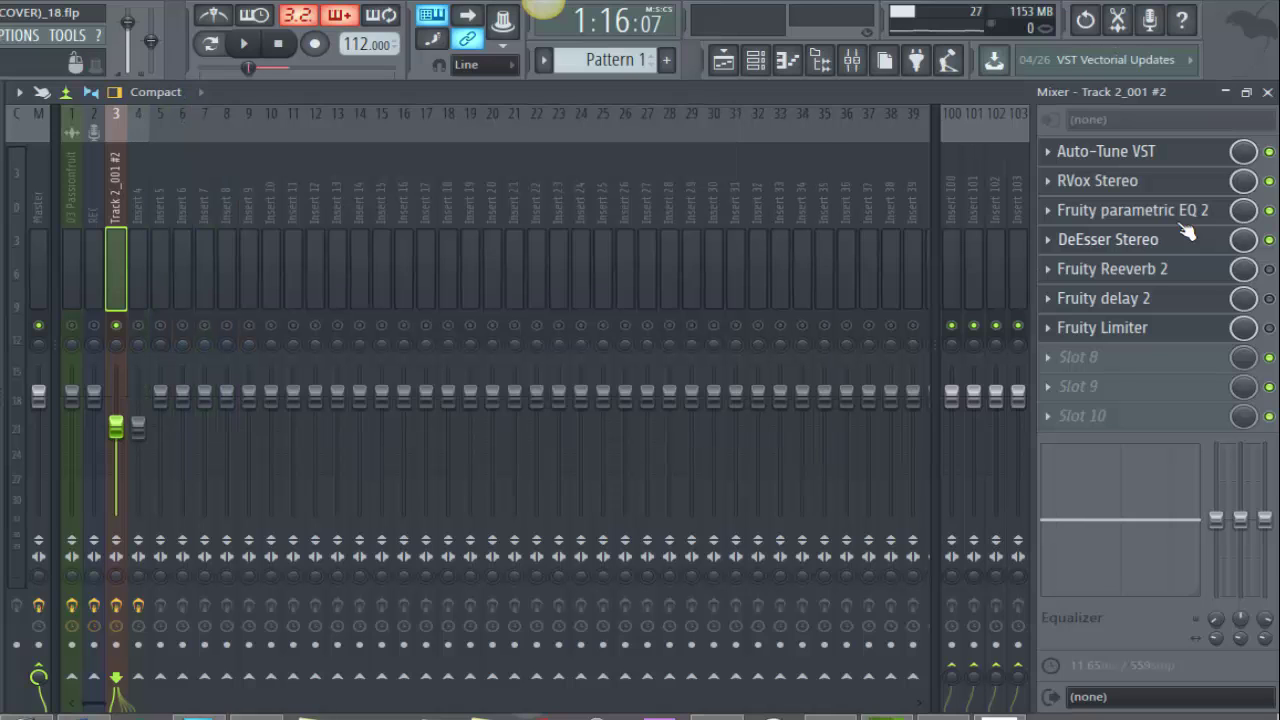
Enable DeEsser Stereo on the vocal track, choose the HighPass side-chain filter, and audition the vocal
left_click(1187, 232)
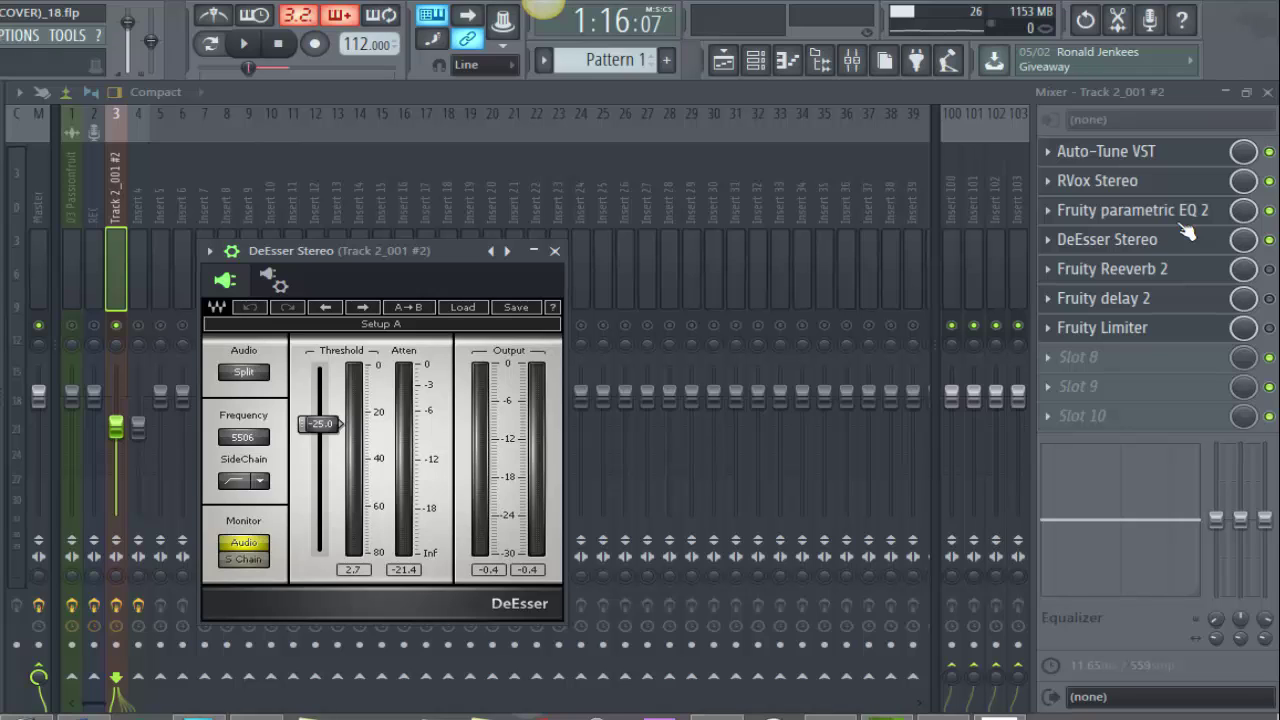
left_click(259, 481)
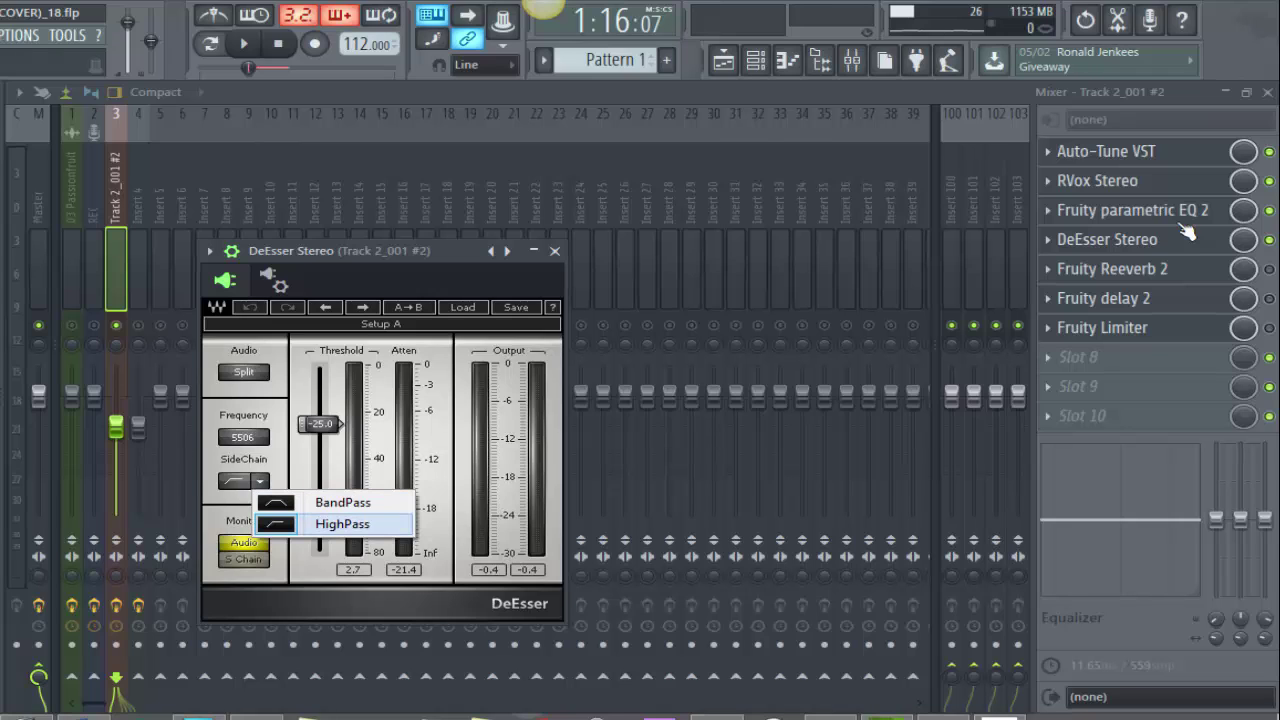
left_click(342, 524)
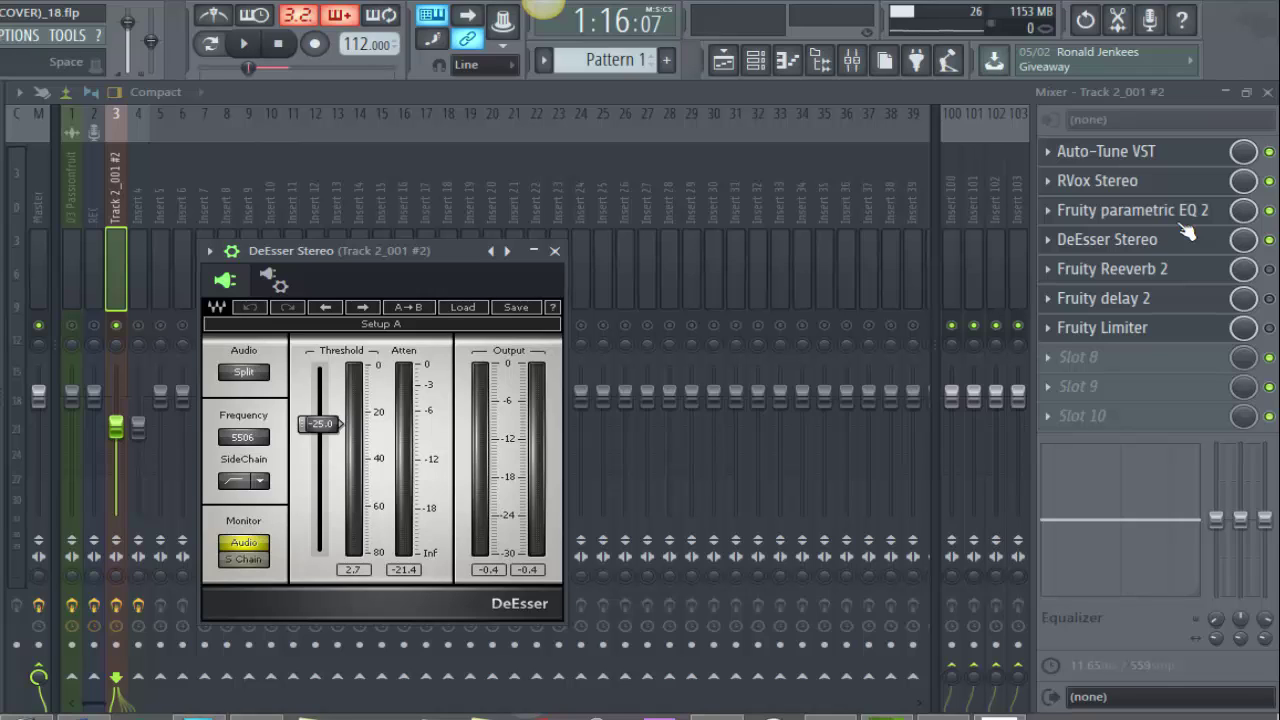
key("space")
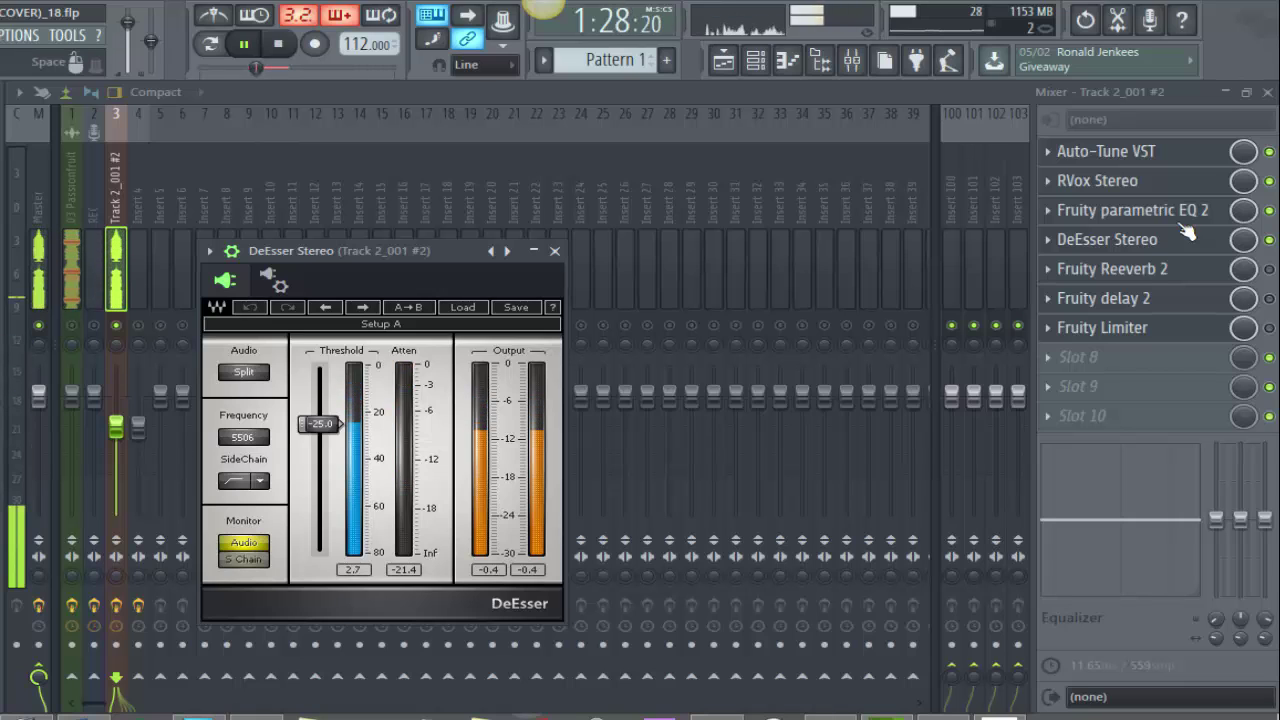
key("space")
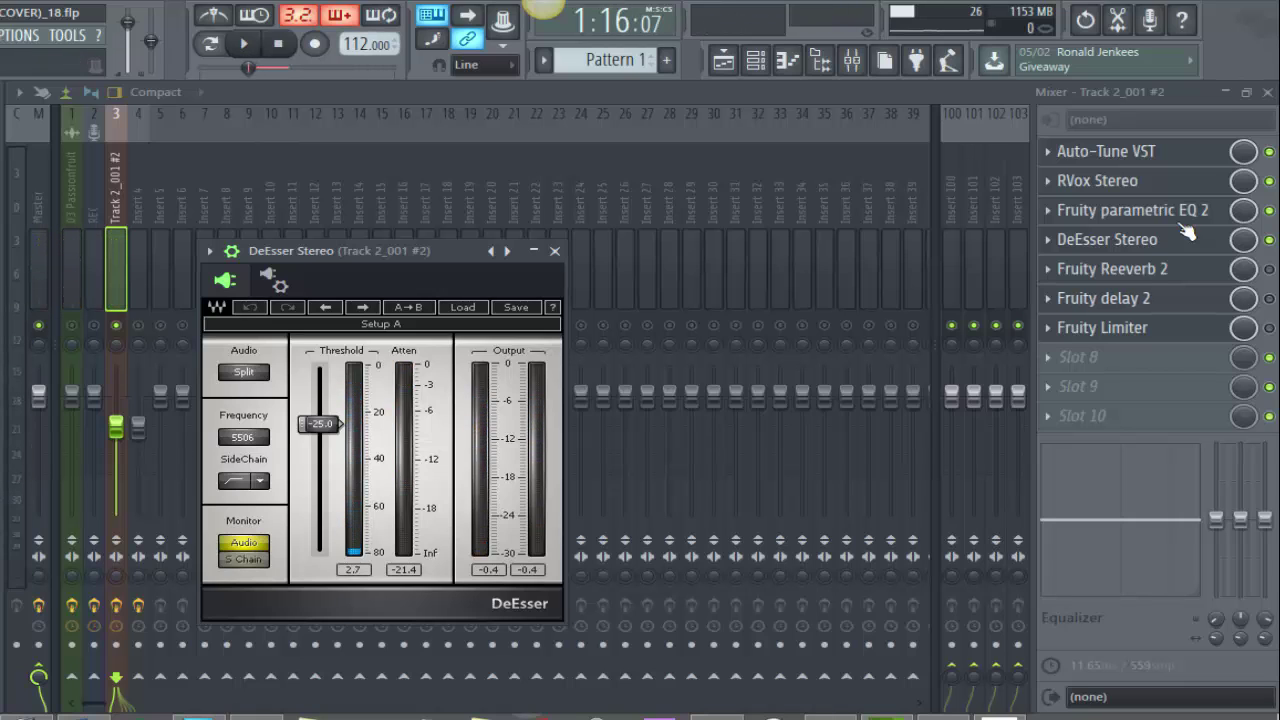
left_click(1186, 232)
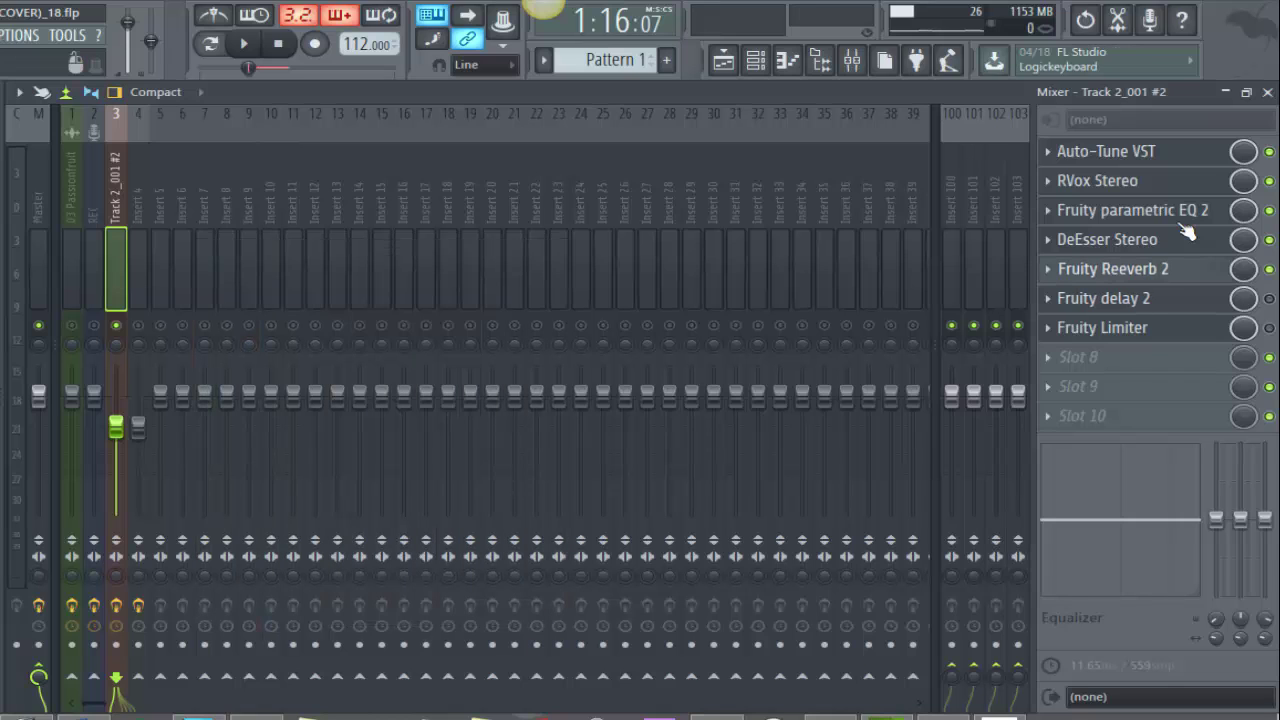
Enable Fruity Reeverb 2 on the vocal track and audition the vocal with different low cut settings
left_click(1113, 268)
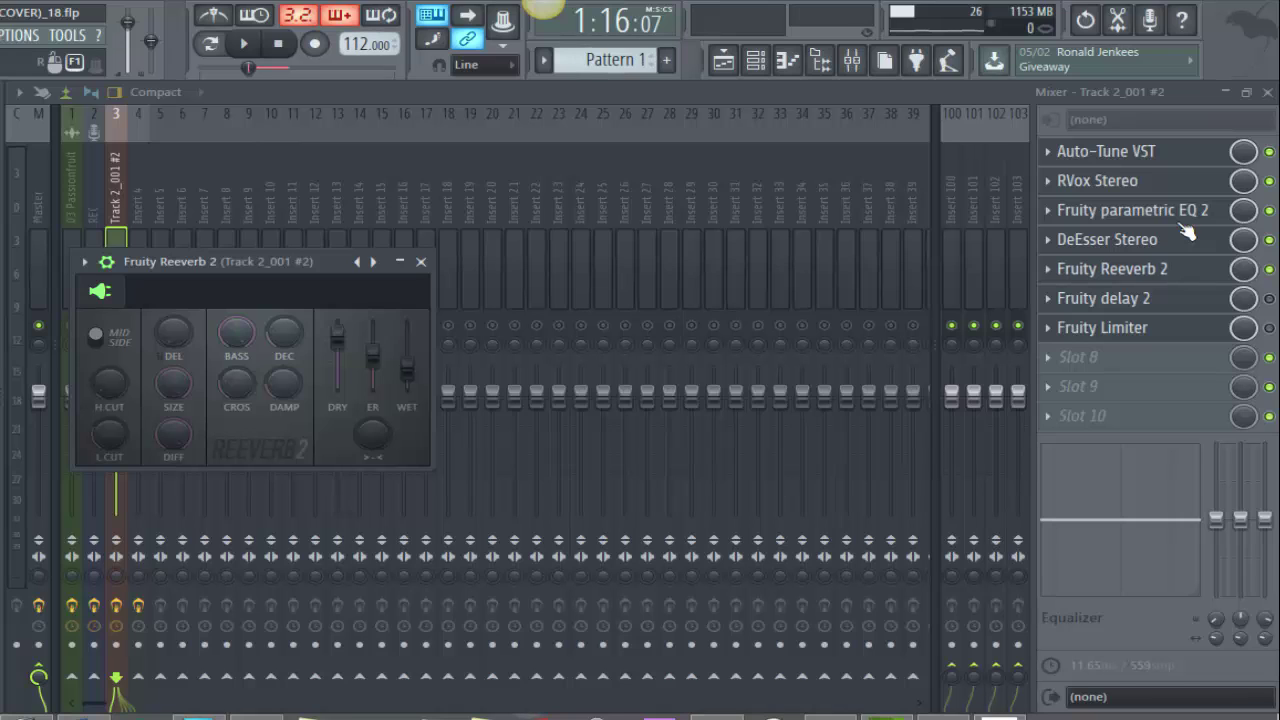
key("space")
key("space")
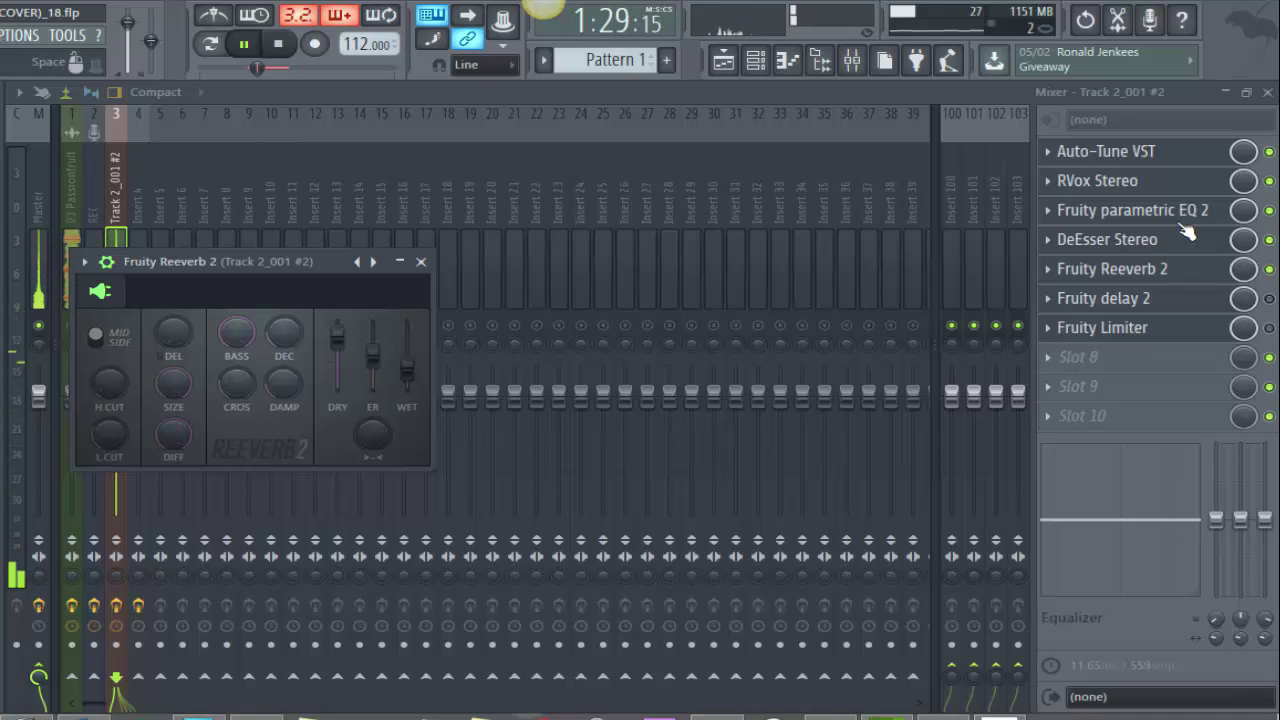
key("space")
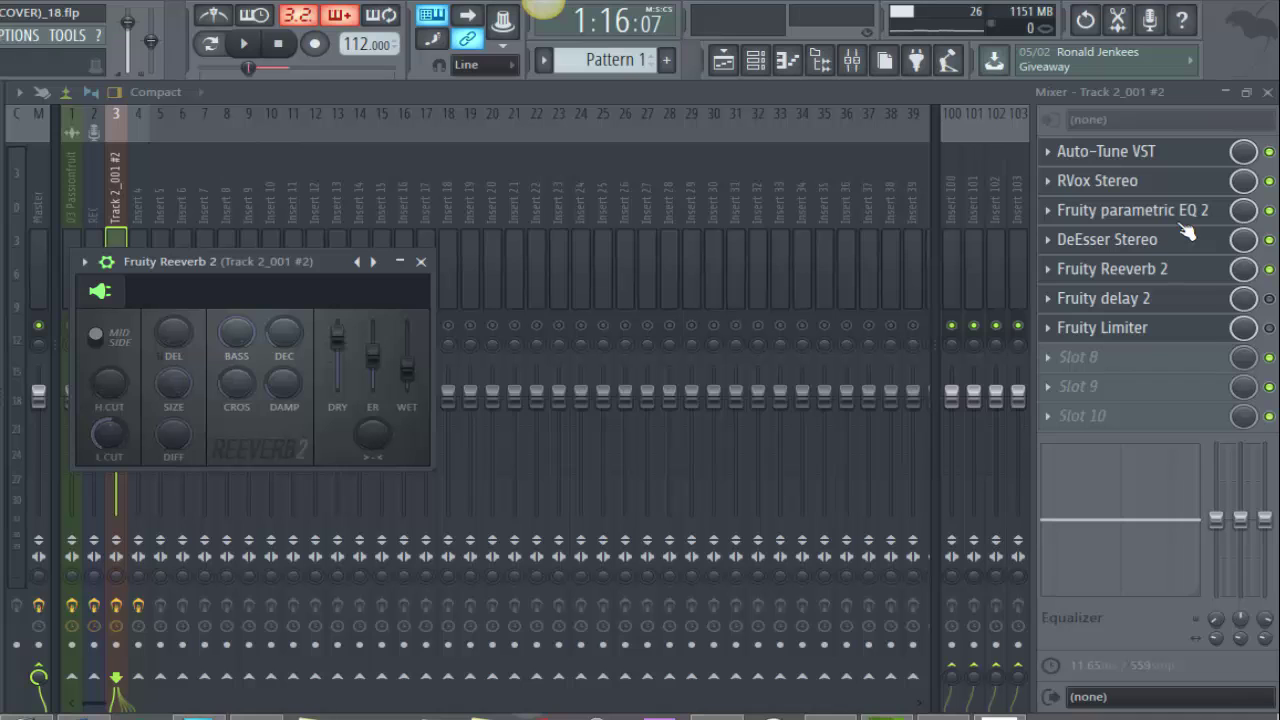
key("space")
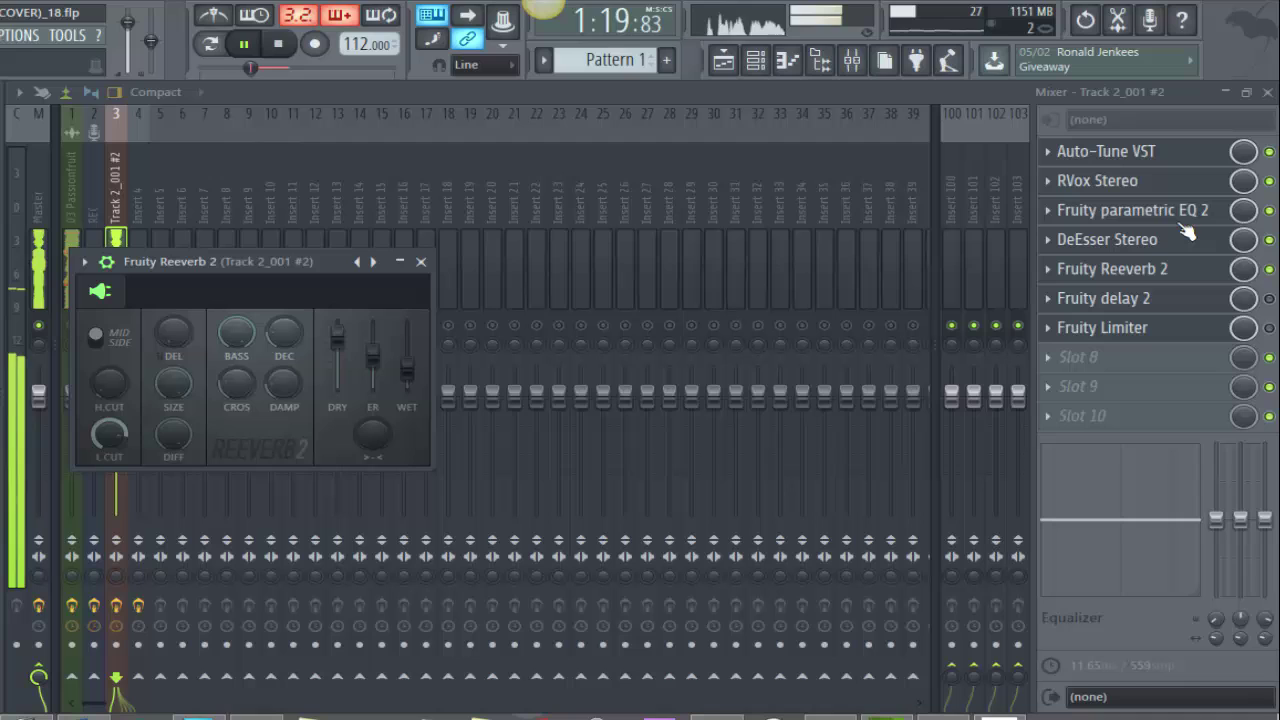
key("space")
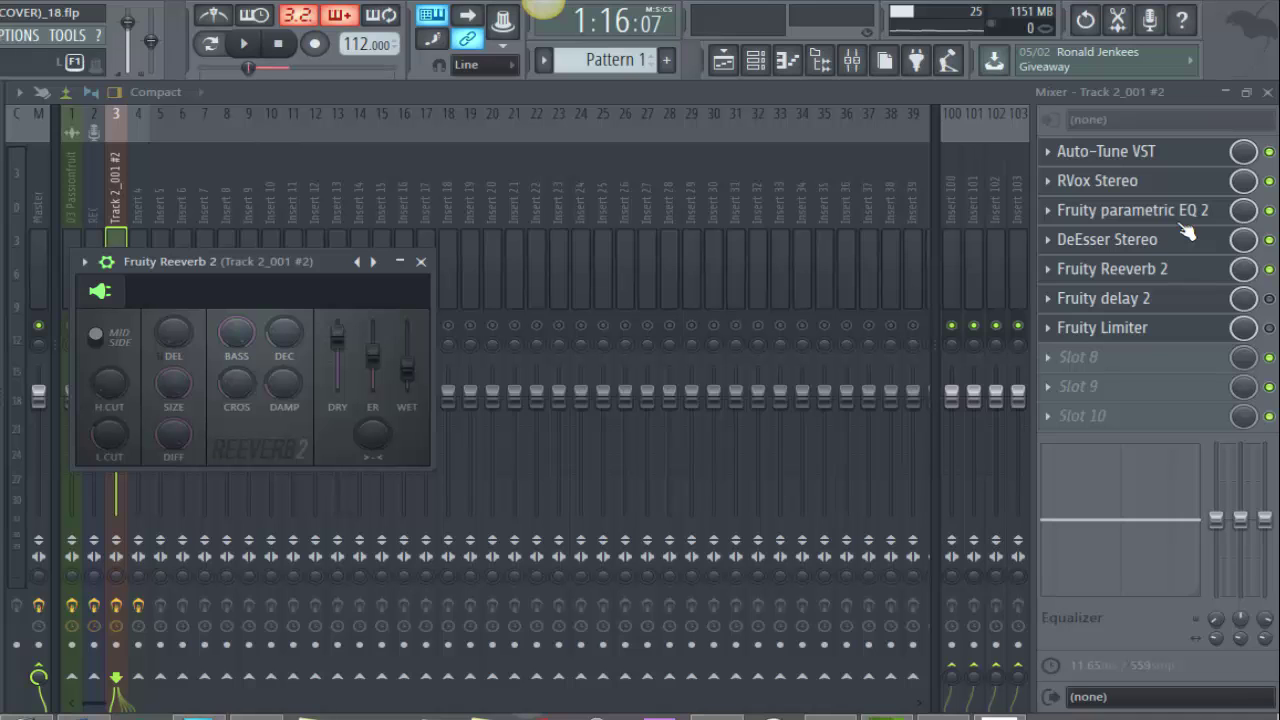
Enable Fruity delay 2 on the vocal track and open its settings
left_click(1268, 298)
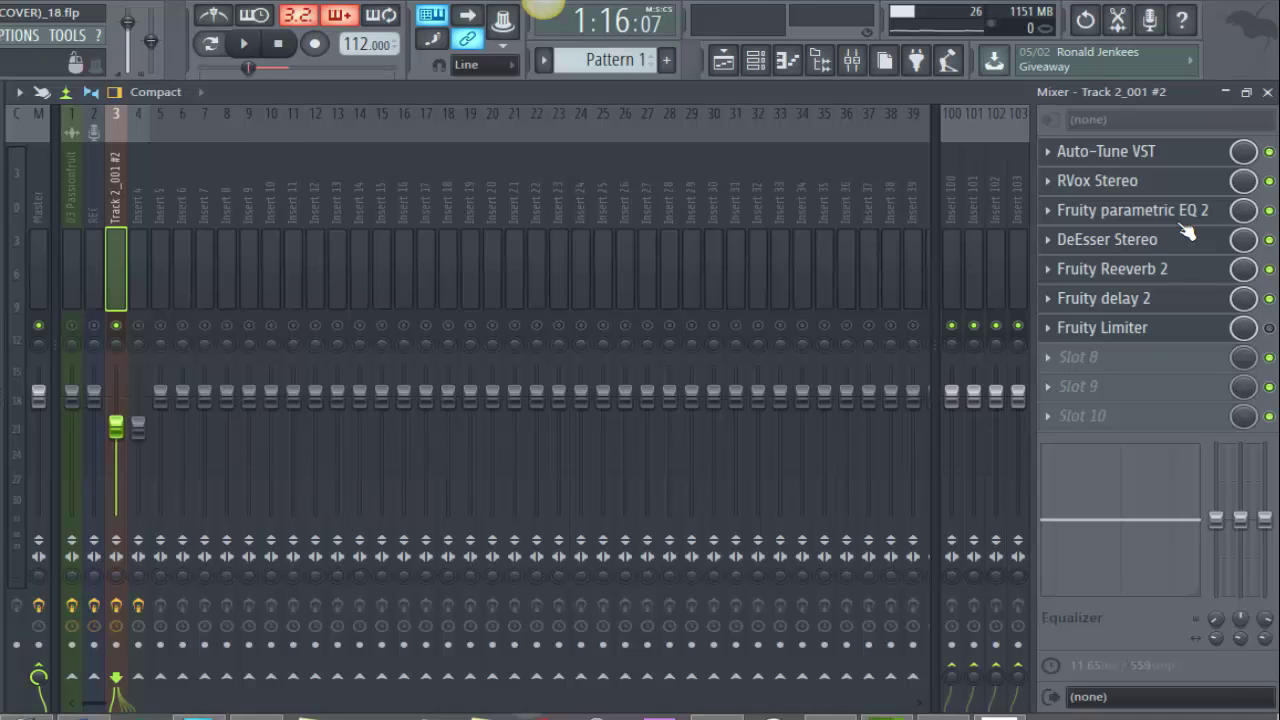
left_click(1137, 298)
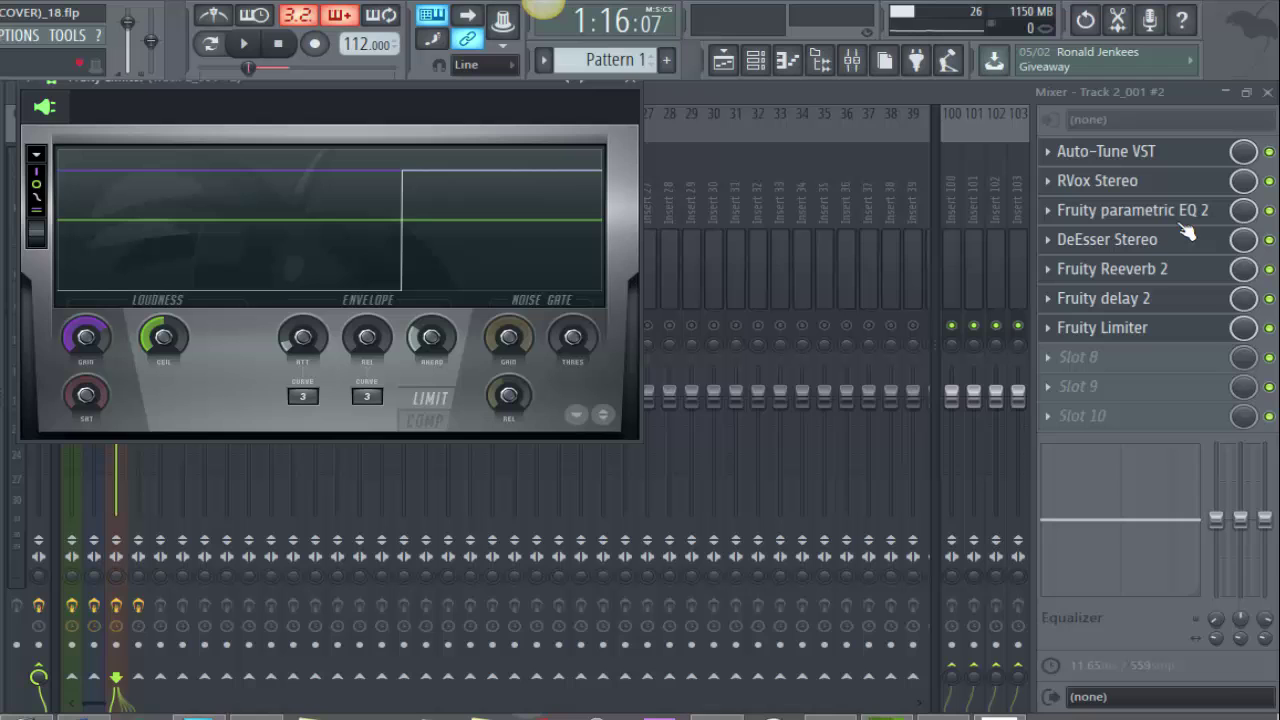
Reset the release and gain of the vocal track's Fruity Limiter, dial in a short release and raised gain, and audition the vocal
right_click(362, 341)
left_click(400, 355)
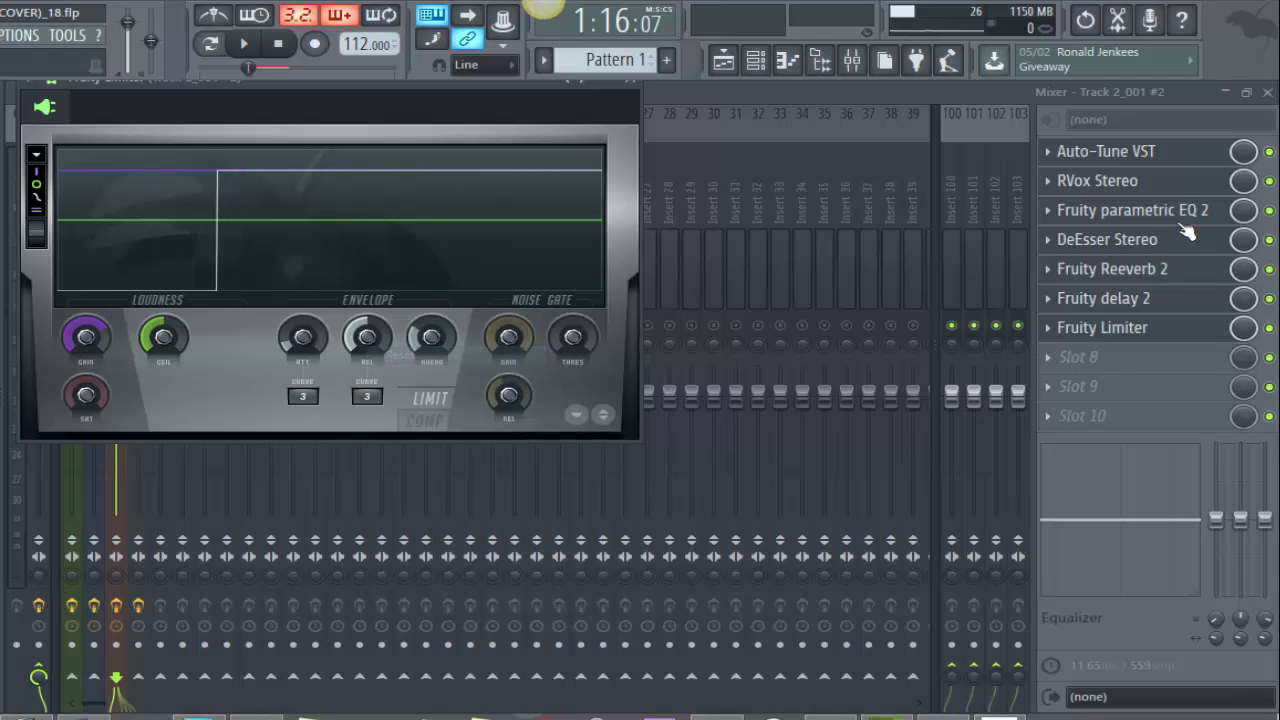
right_click(95, 341)
left_click(133, 355)
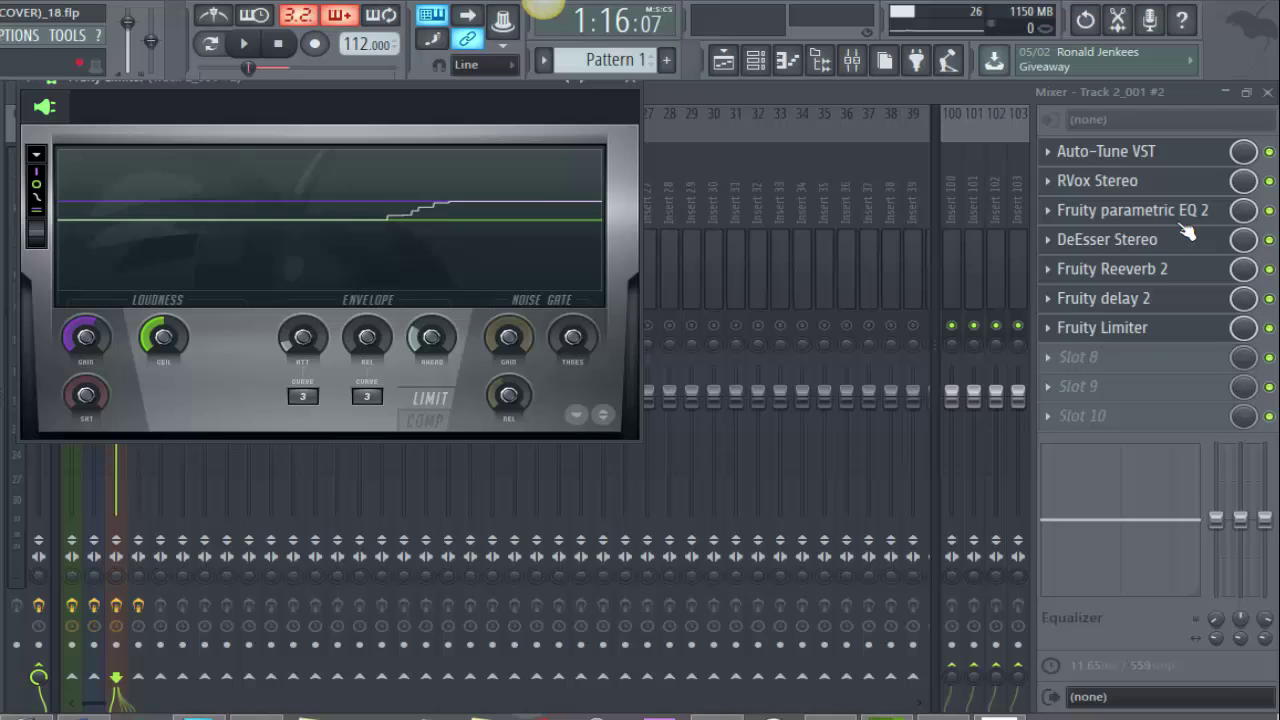
key("space")
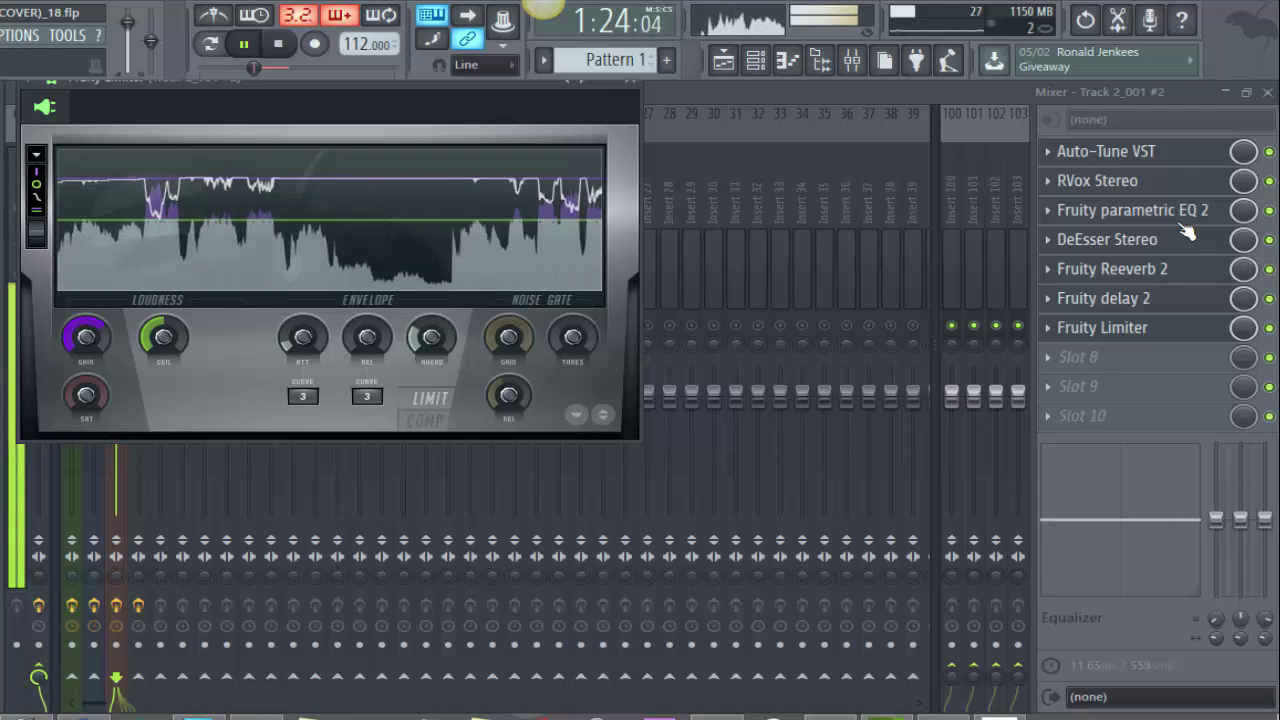
key("Escape")
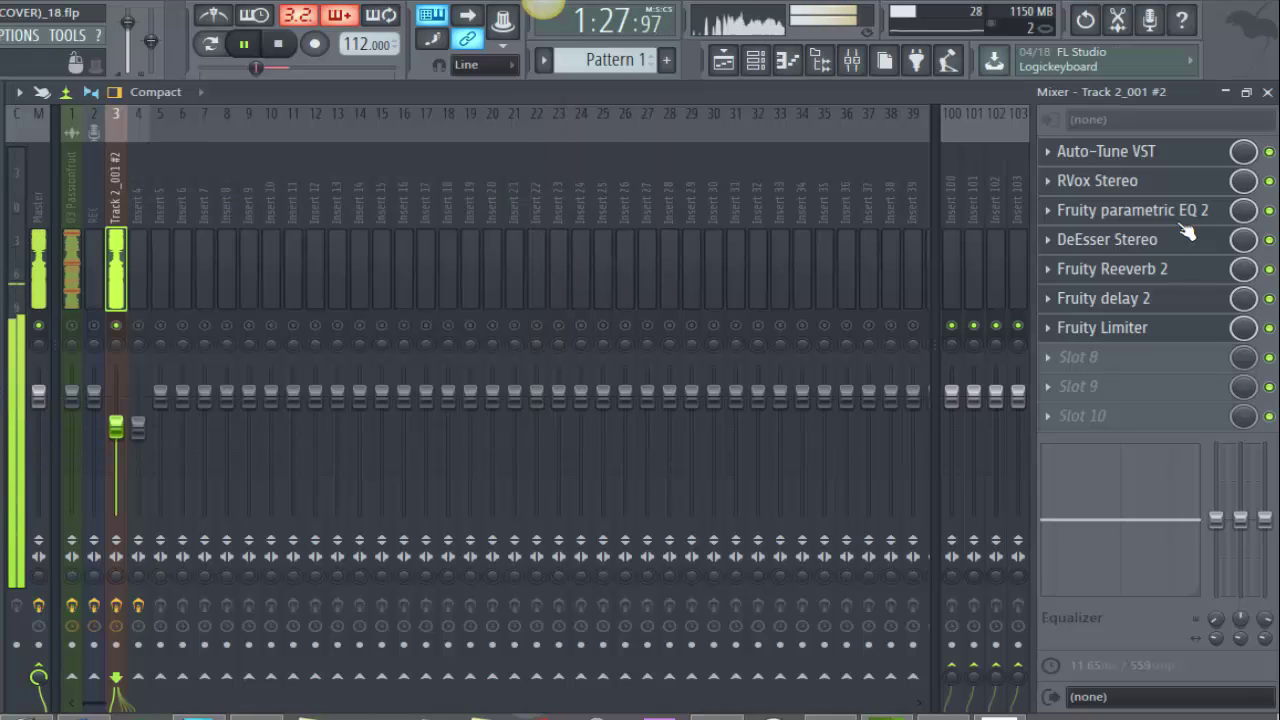
key("space")
Select the 03 Passionfruit beat track and open its Maximus effect to examine the settings
key("Left")
key("Left")
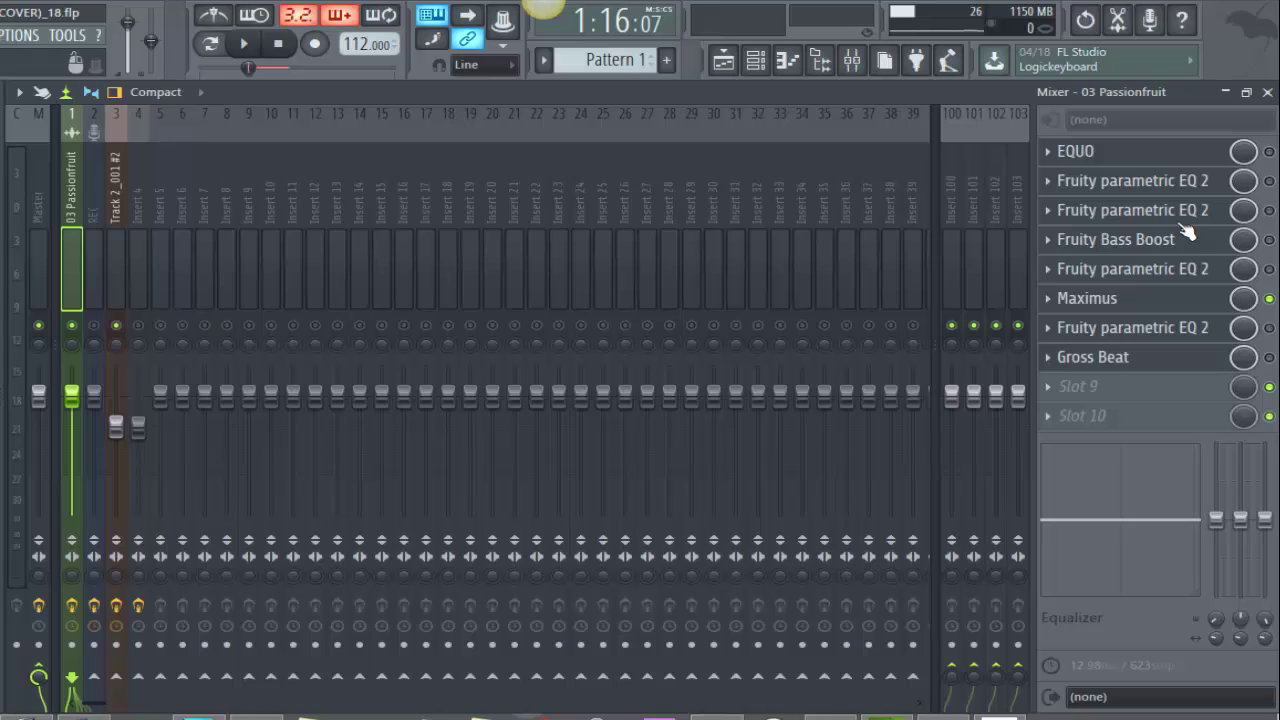
left_click(1087, 298)
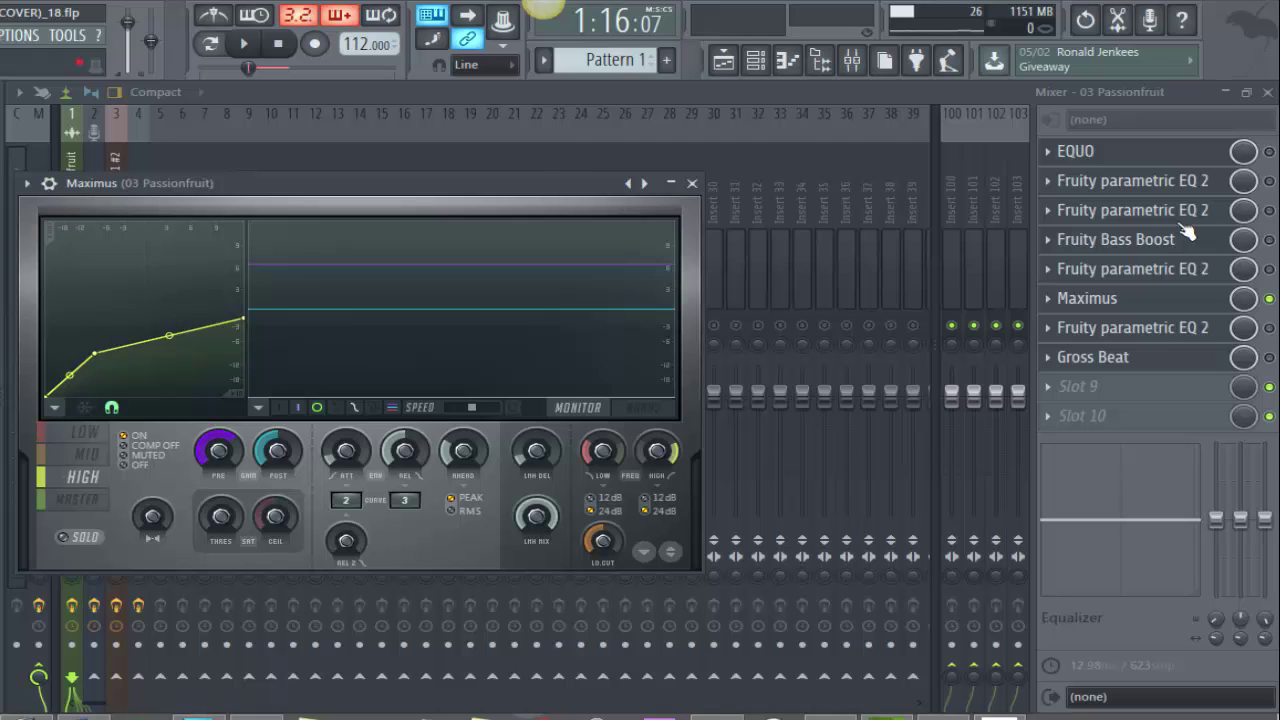
Compare Maximus's master and high bands on the 03 Passionfruit track, reset the high band's pre gain, and audition the beat
left_click(77, 499)
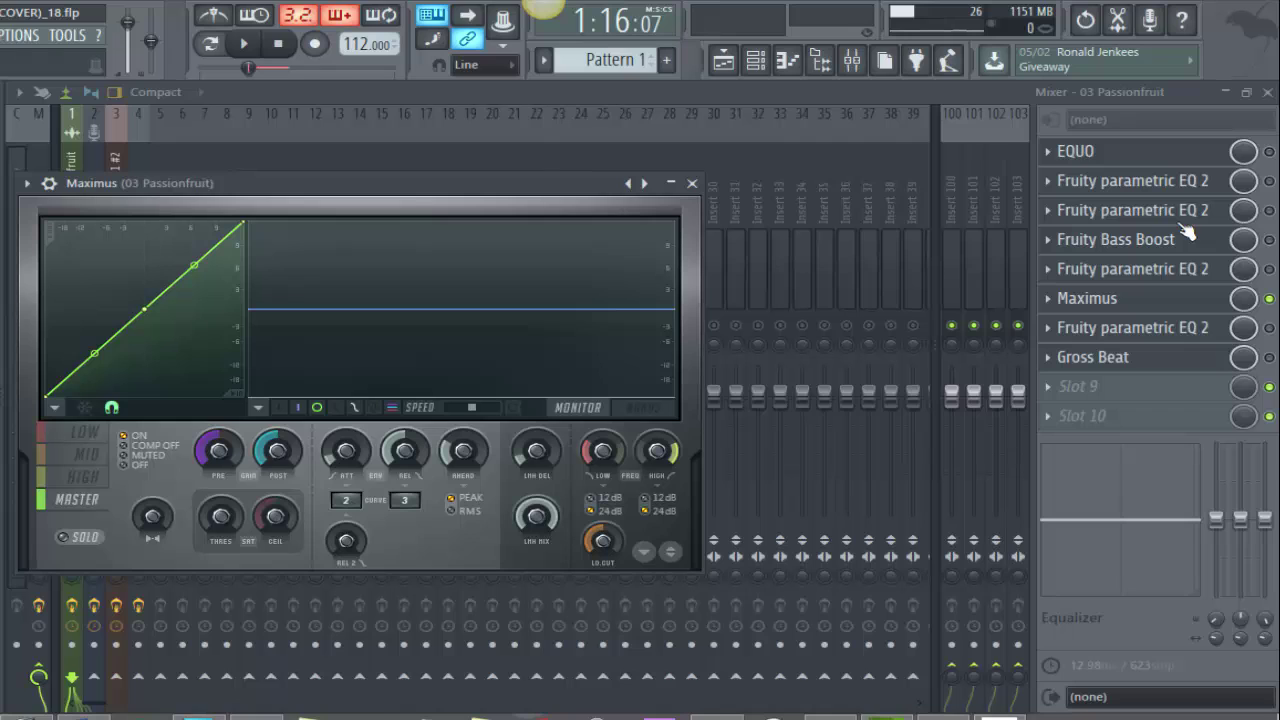
left_click(82, 476)
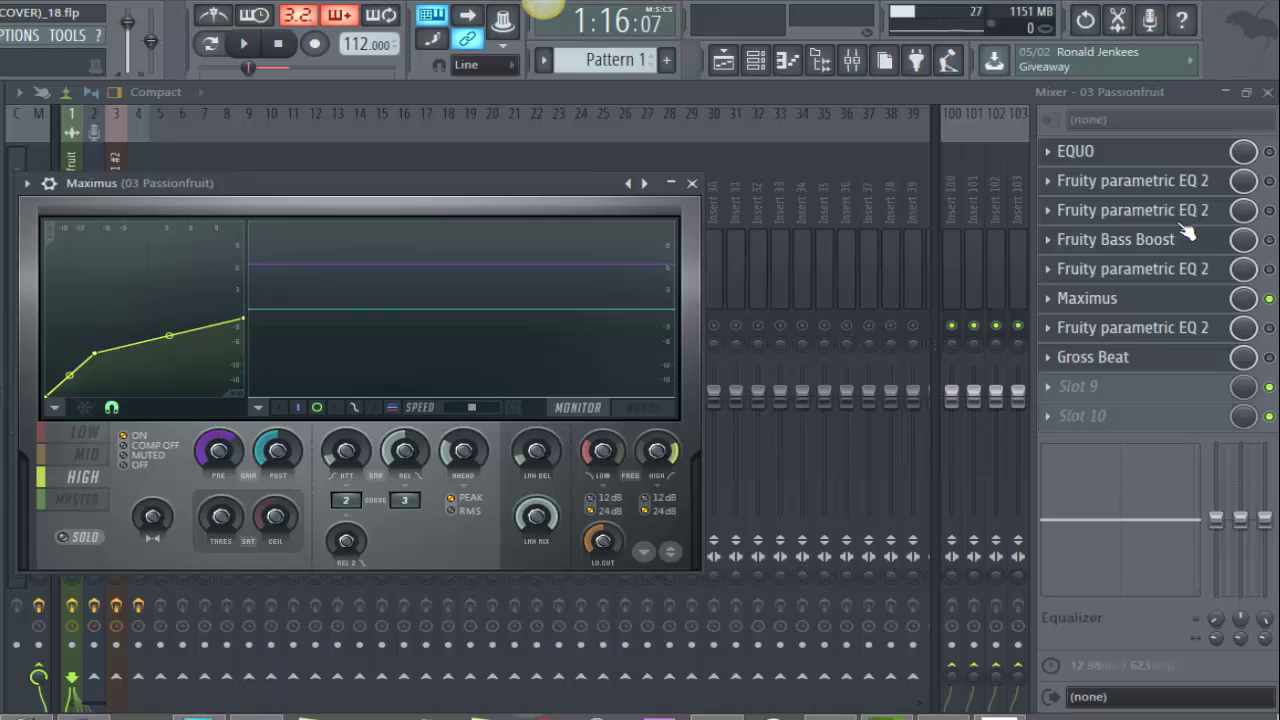
left_click(1181, 222)
right_click(219, 451)
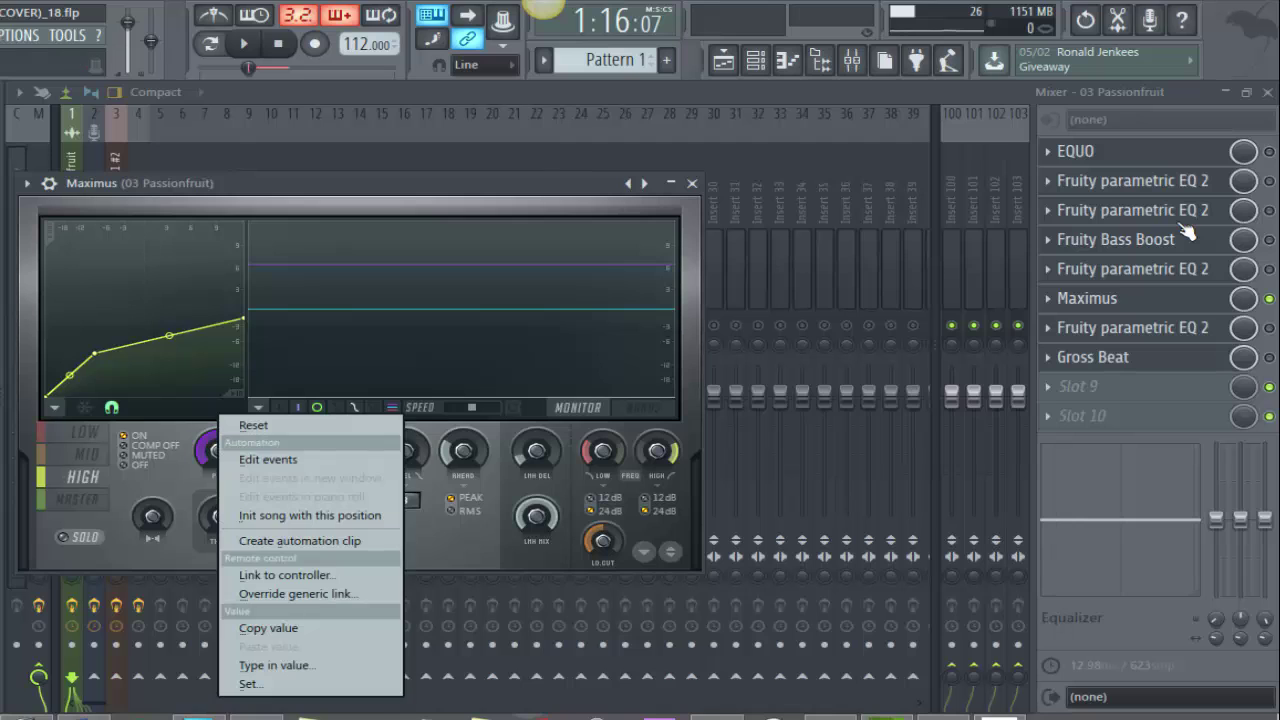
left_click(253, 425)
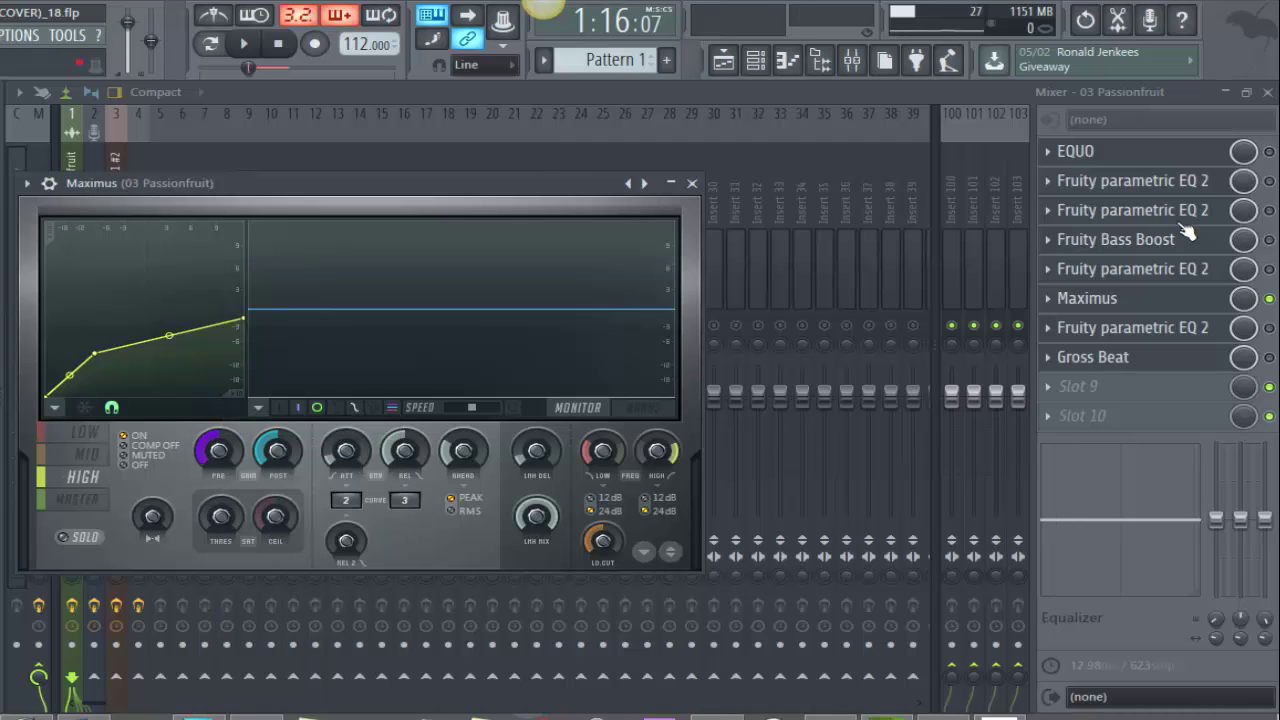
key("space")
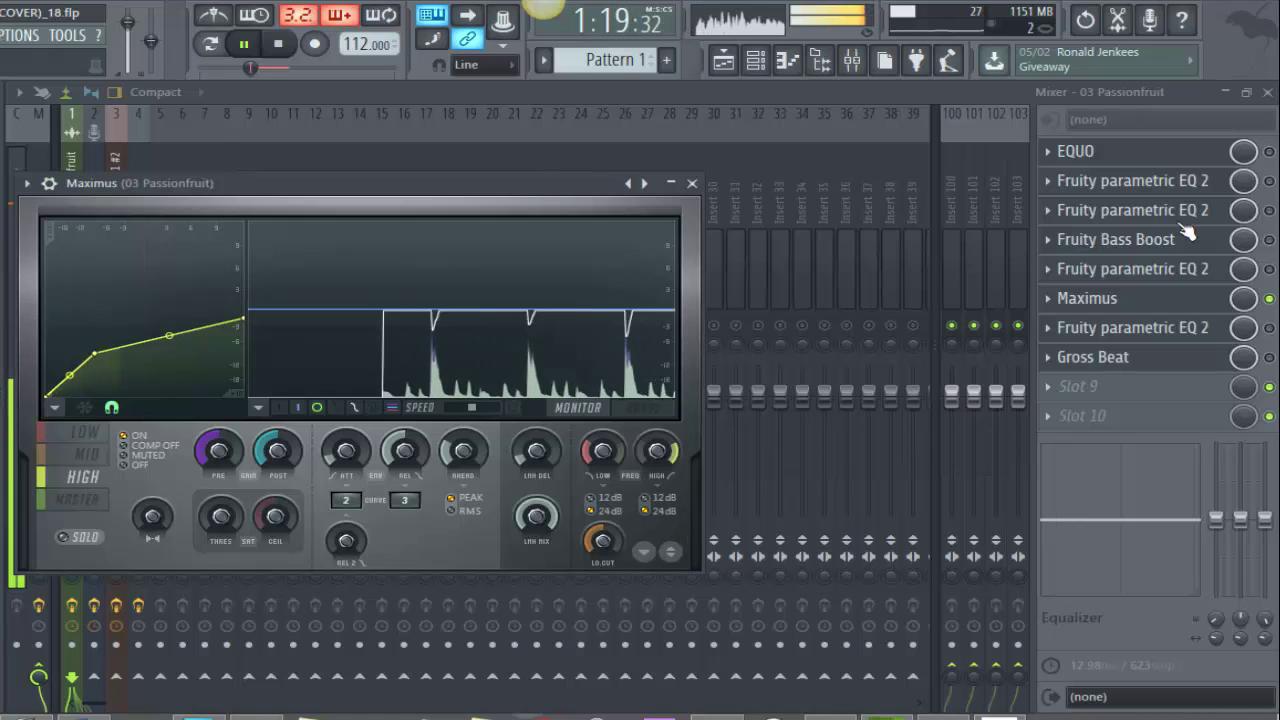
key("space")
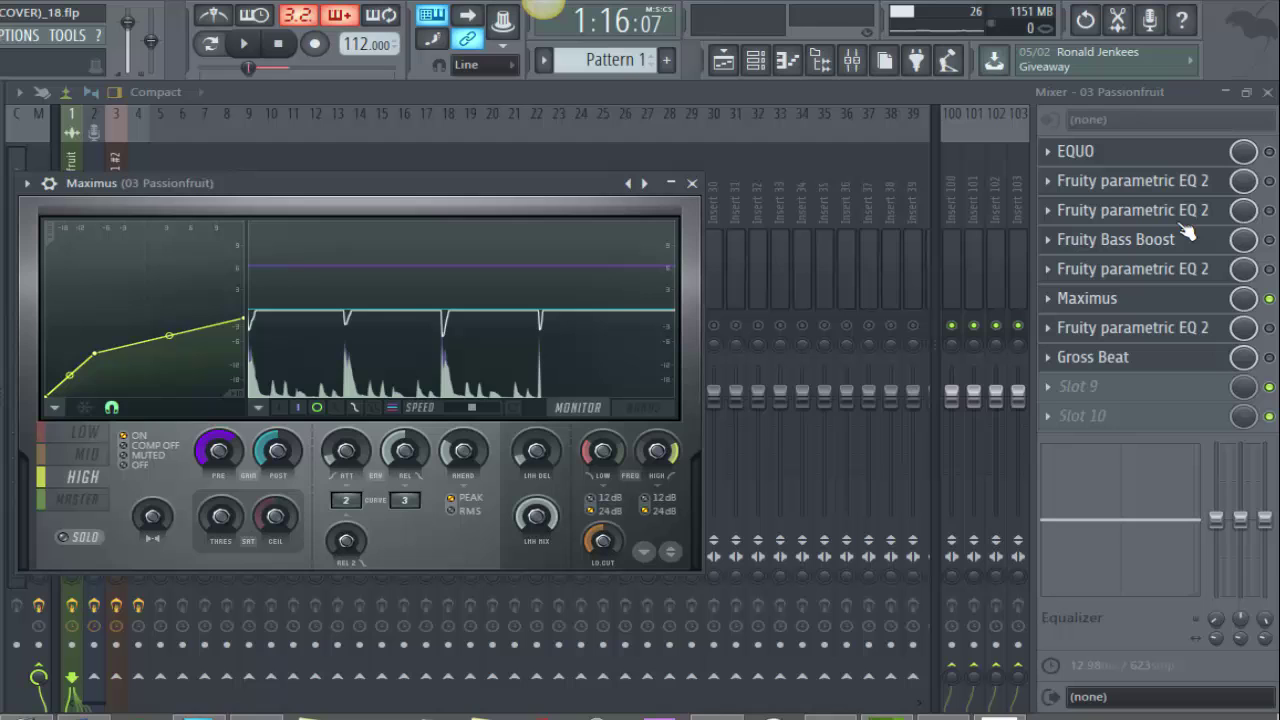
Audition the mid band in the beat track's Maximus, reset its pre gain, and audition the beat again
key("space")
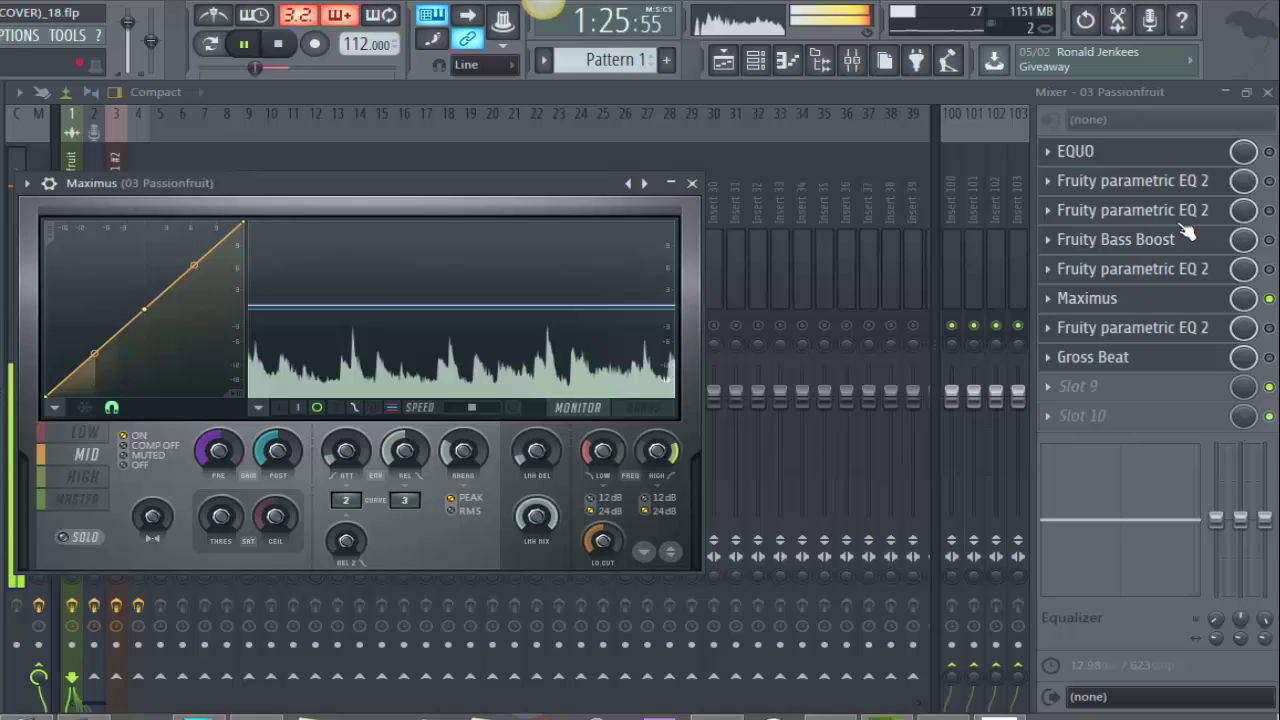
key("space")
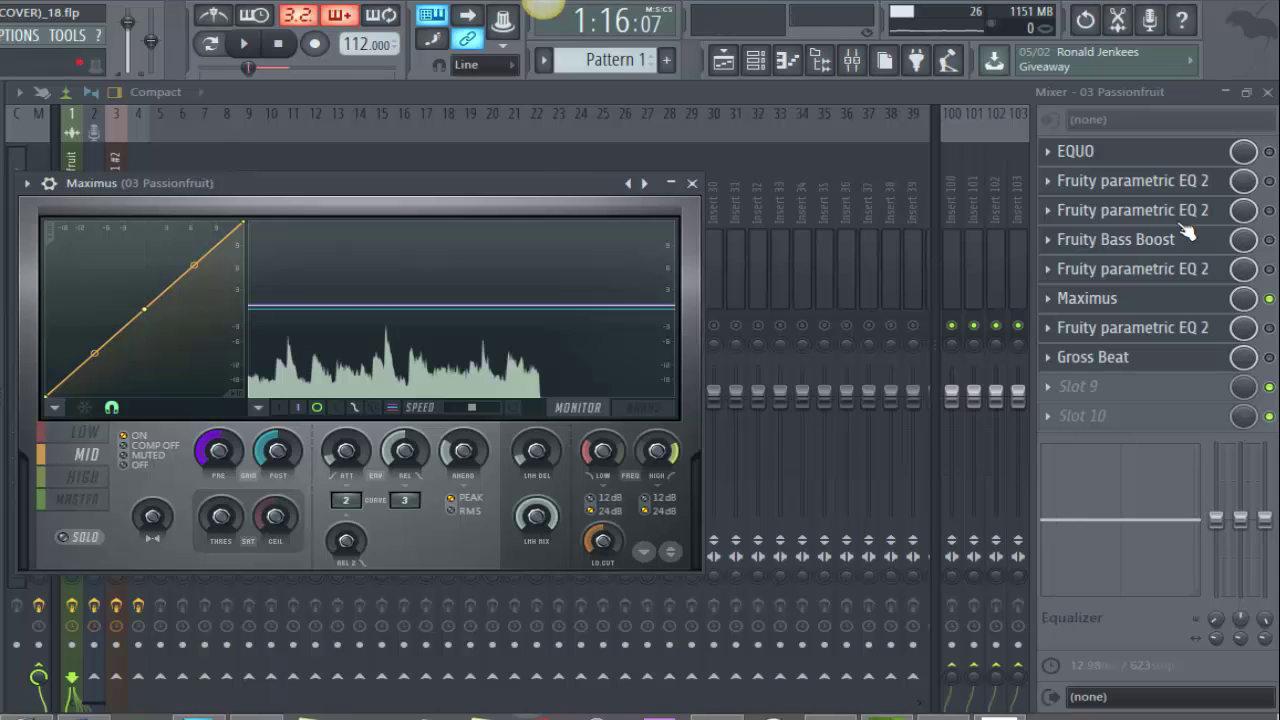
right_click(218, 450)
key("Escape")
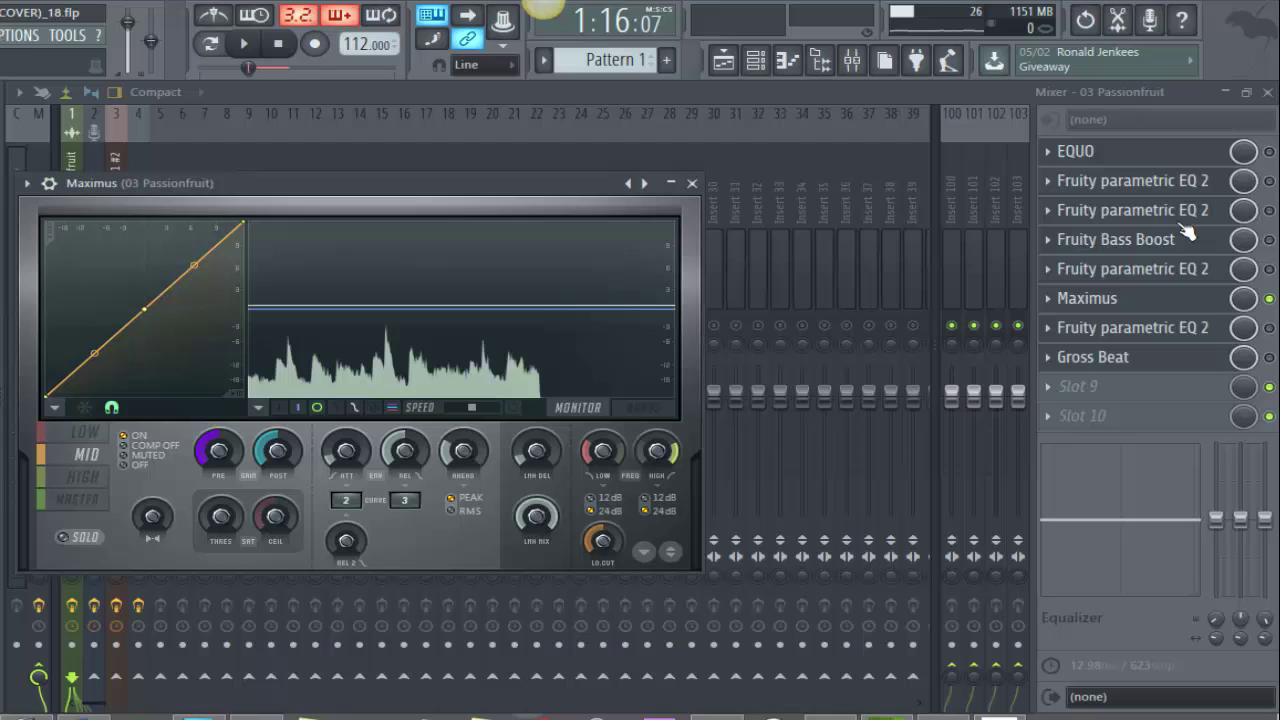
key("space")
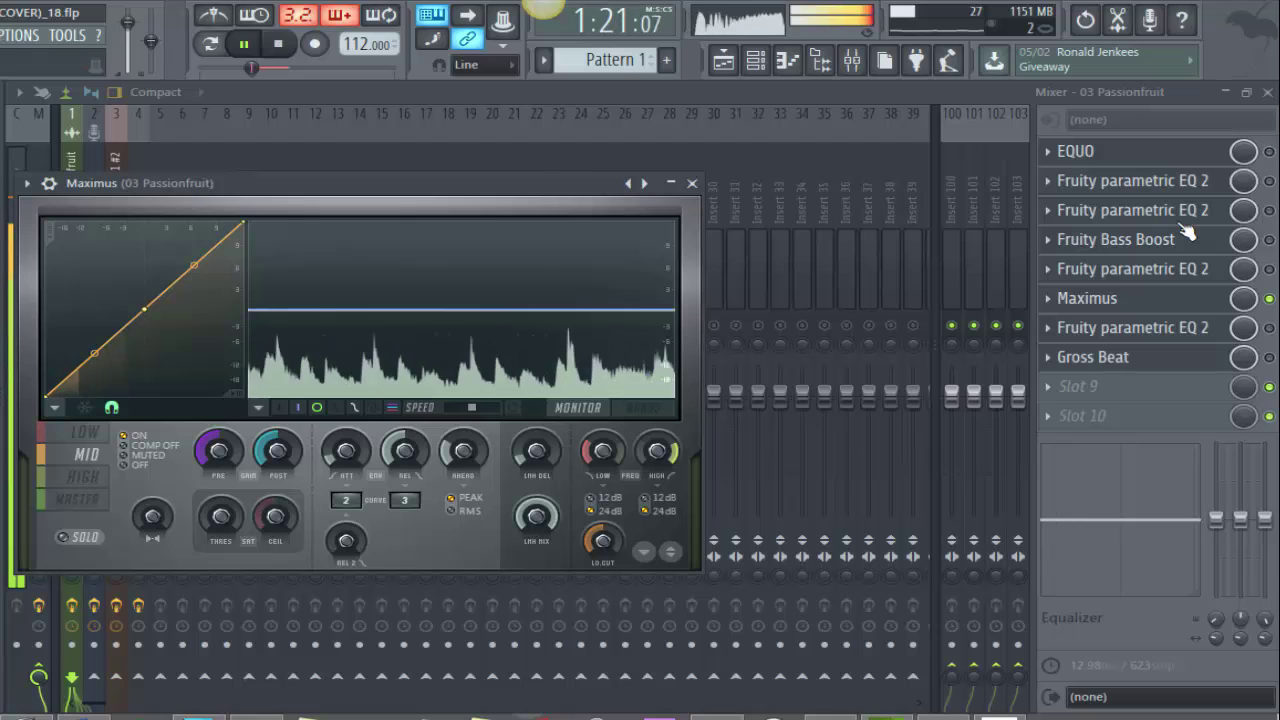
key("space")
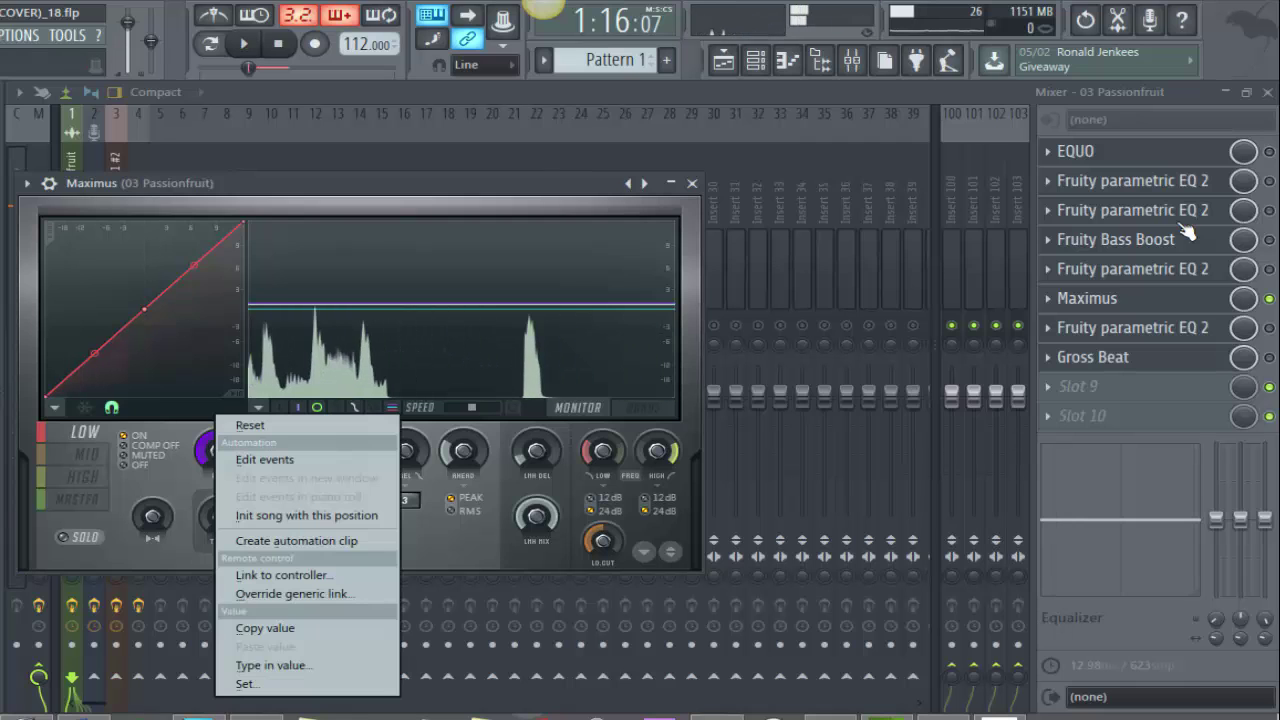
Audition the beat while watching the high band's compression in Maximus, and close the effect
key("space")
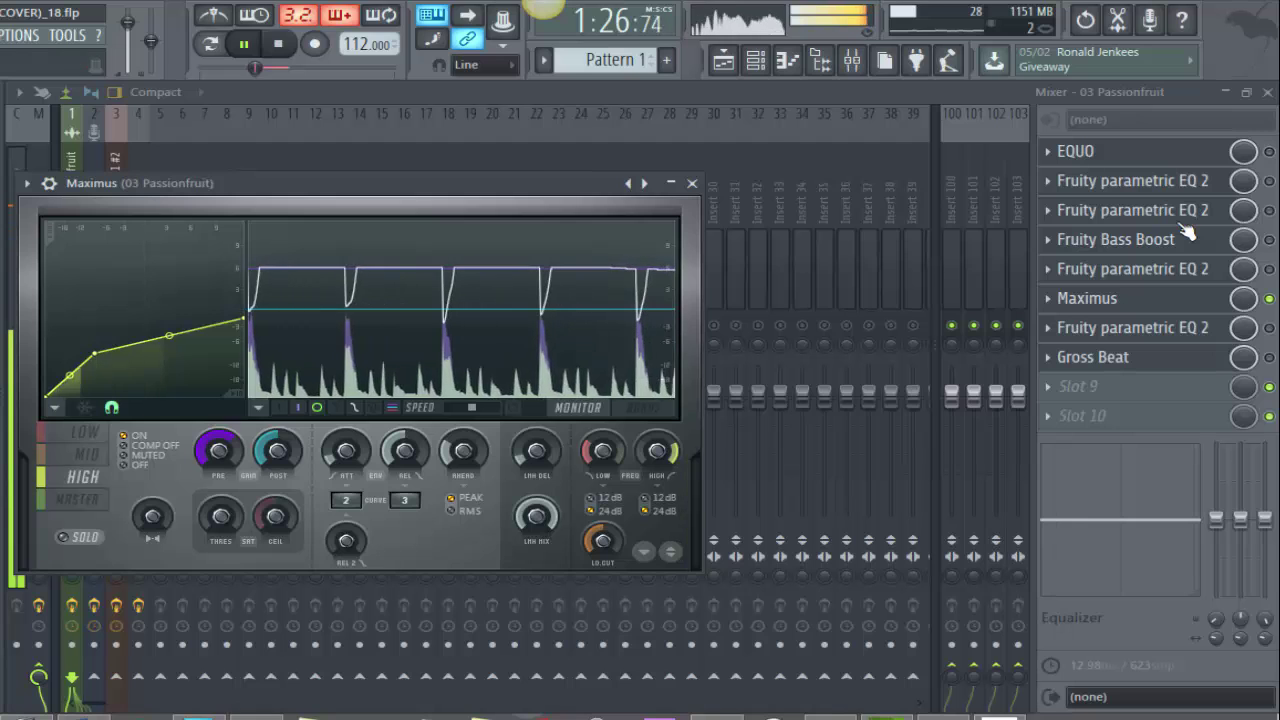
key("space")
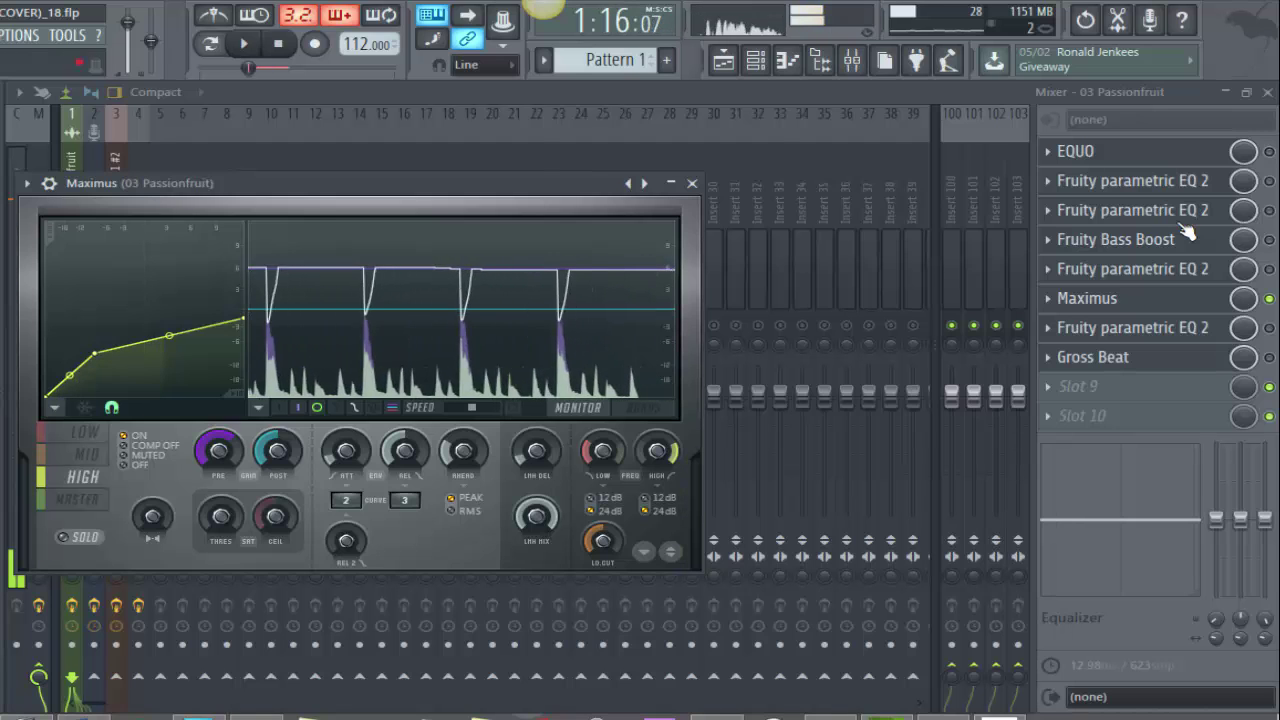
key("Escape")
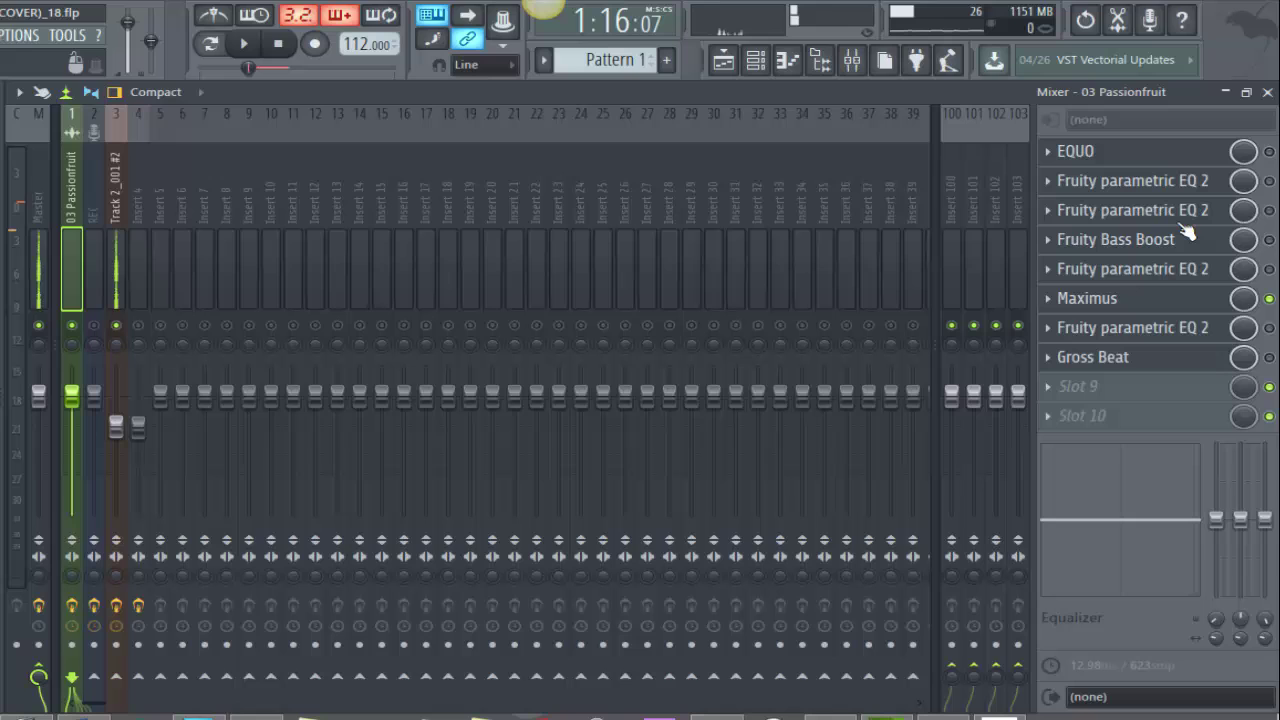
Select the Master track, enable and open its Maximus effect, and audition the mix with the high band displayed
key("Left")
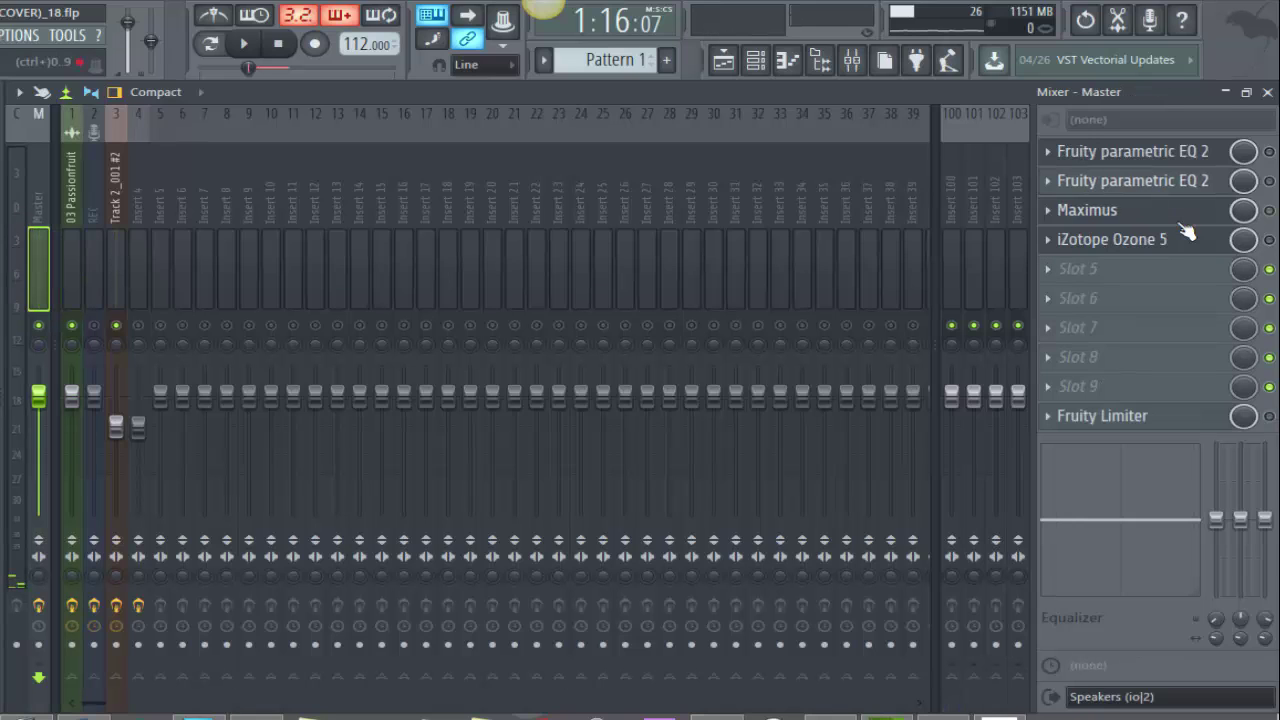
key("3")
left_click(1183, 224)
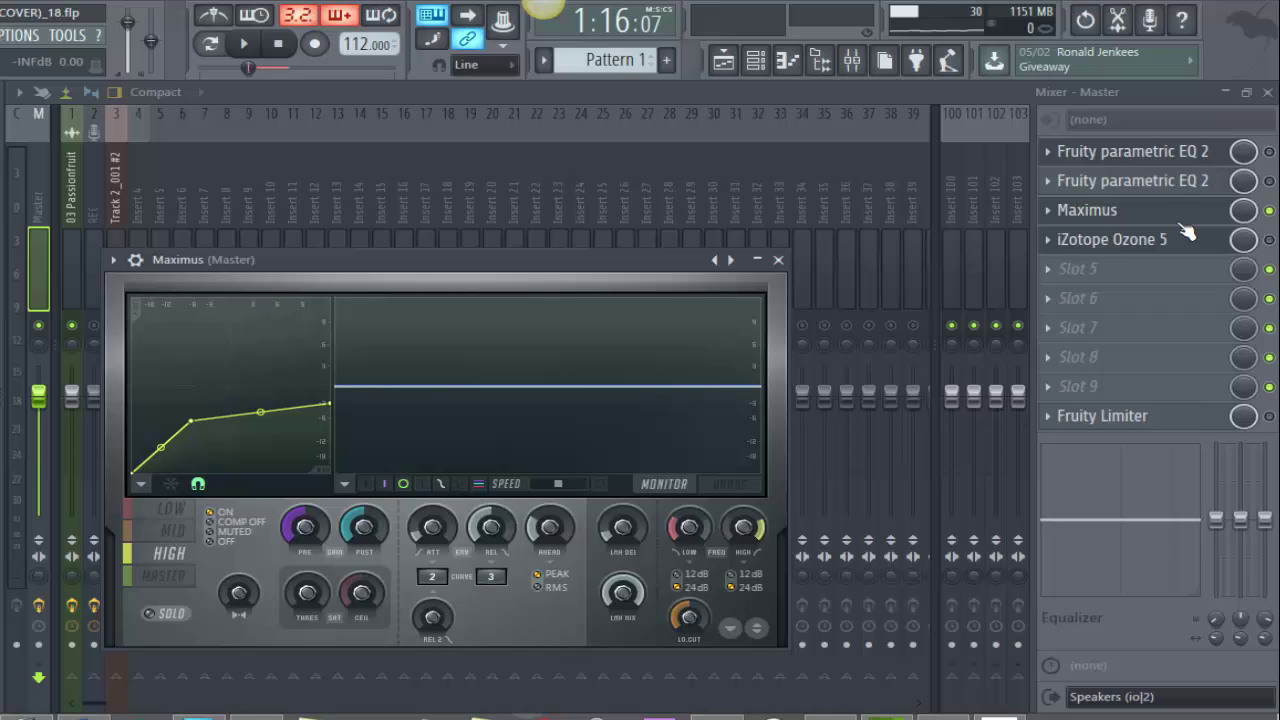
key("space")
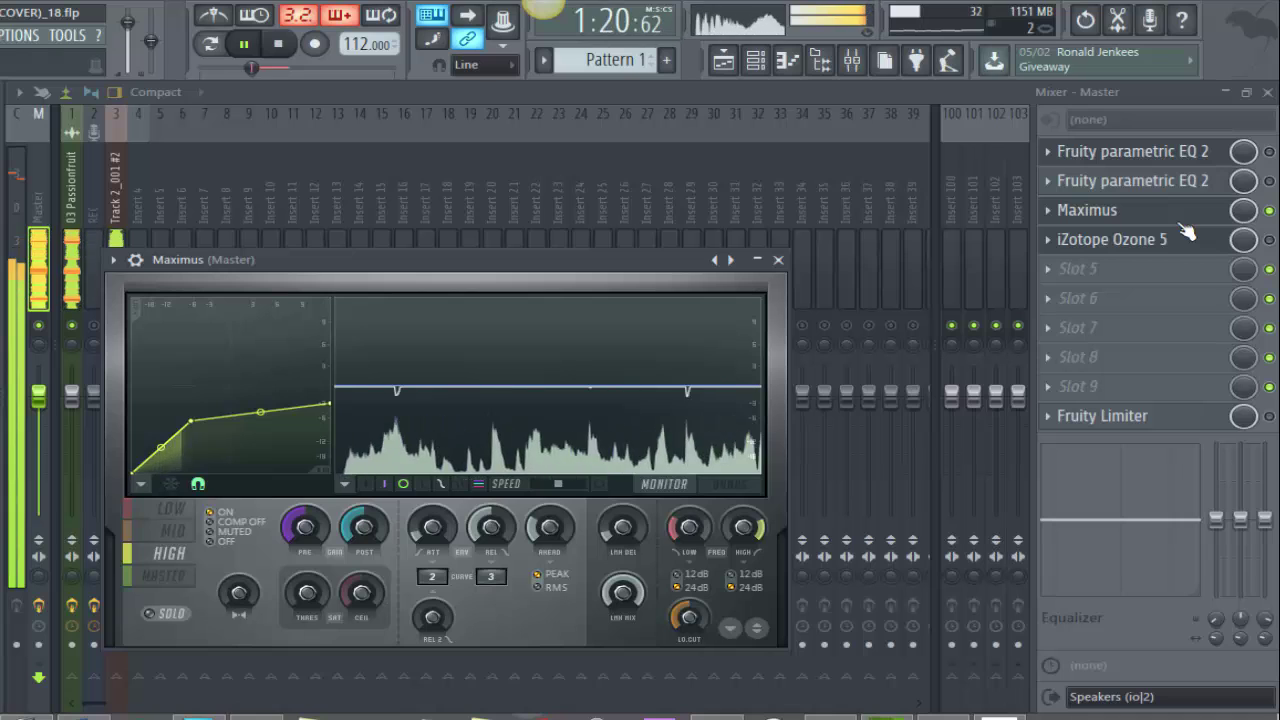
key("space")
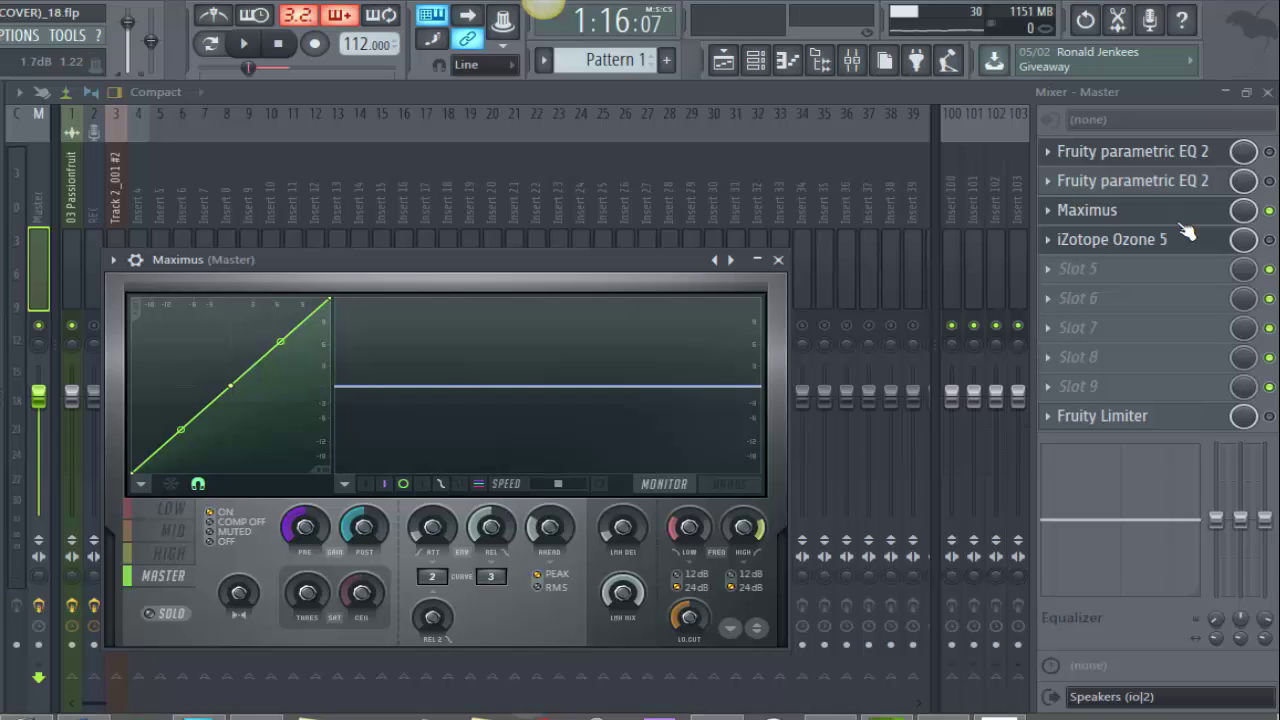
Try flattening the upper half of the master band's curve in Maximus, restore the straight line, and close the effect
left_click_drag(329, 298, 329, 385)
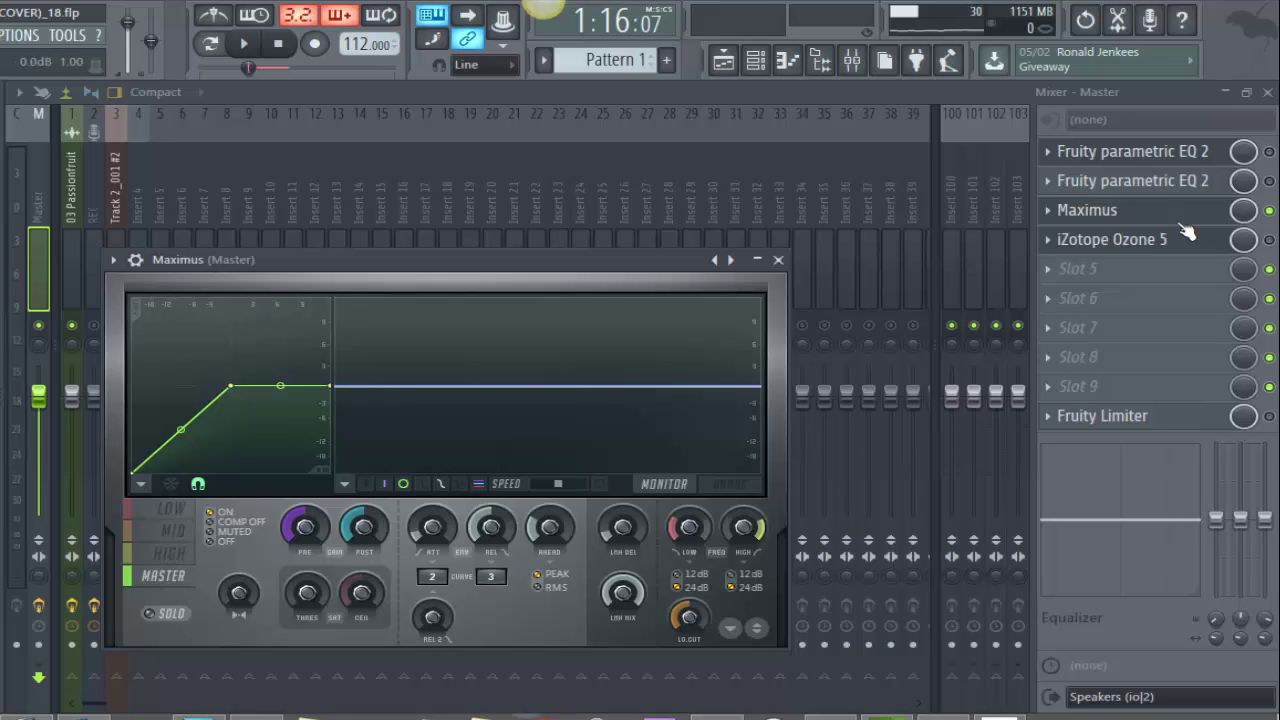
left_click_drag(329, 385, 329, 298)
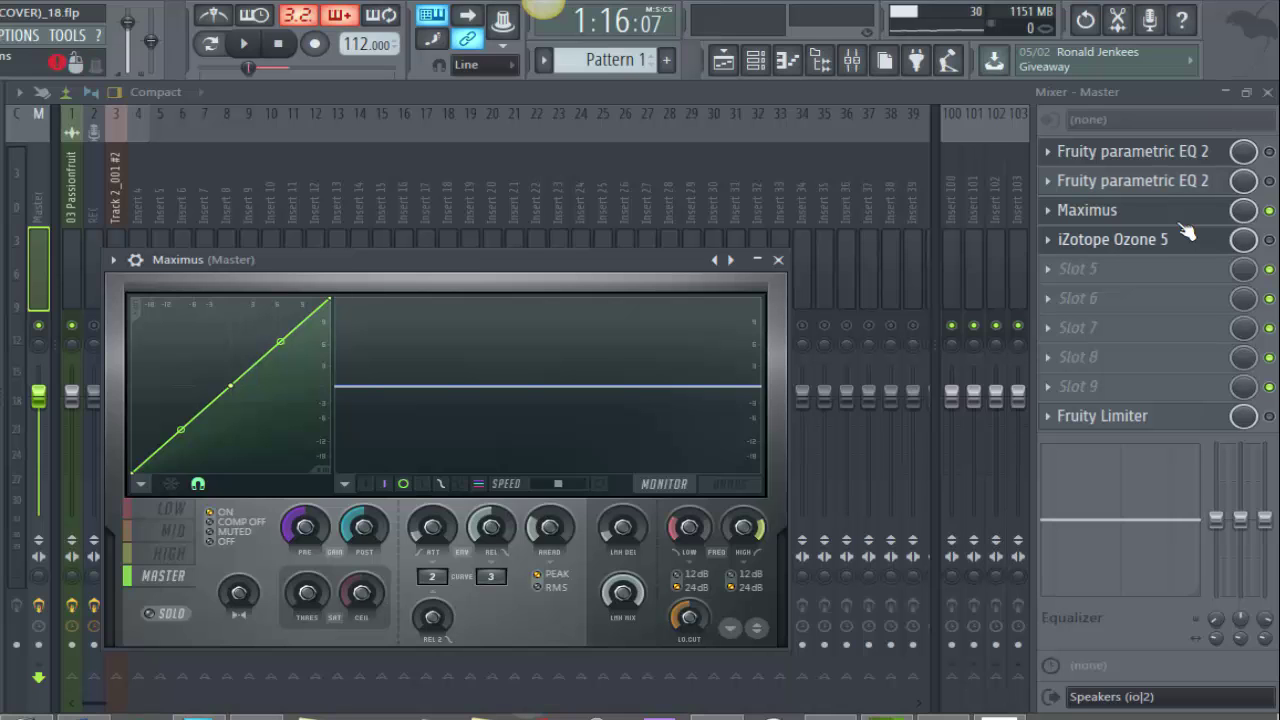
left_click(778, 260)
Enable and open iZotope Ozone 5 on the Master track, and reposition EQ 2 in its filter graph
left_click(1268, 239)
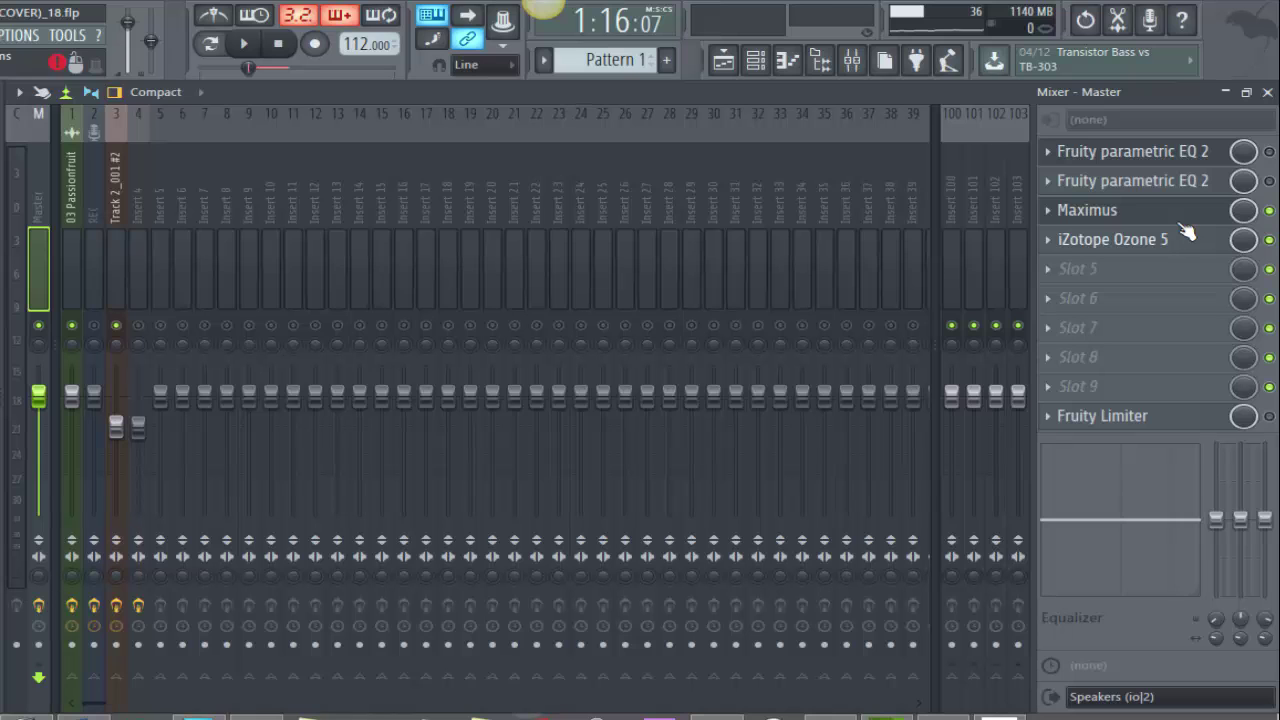
left_click(1186, 232)
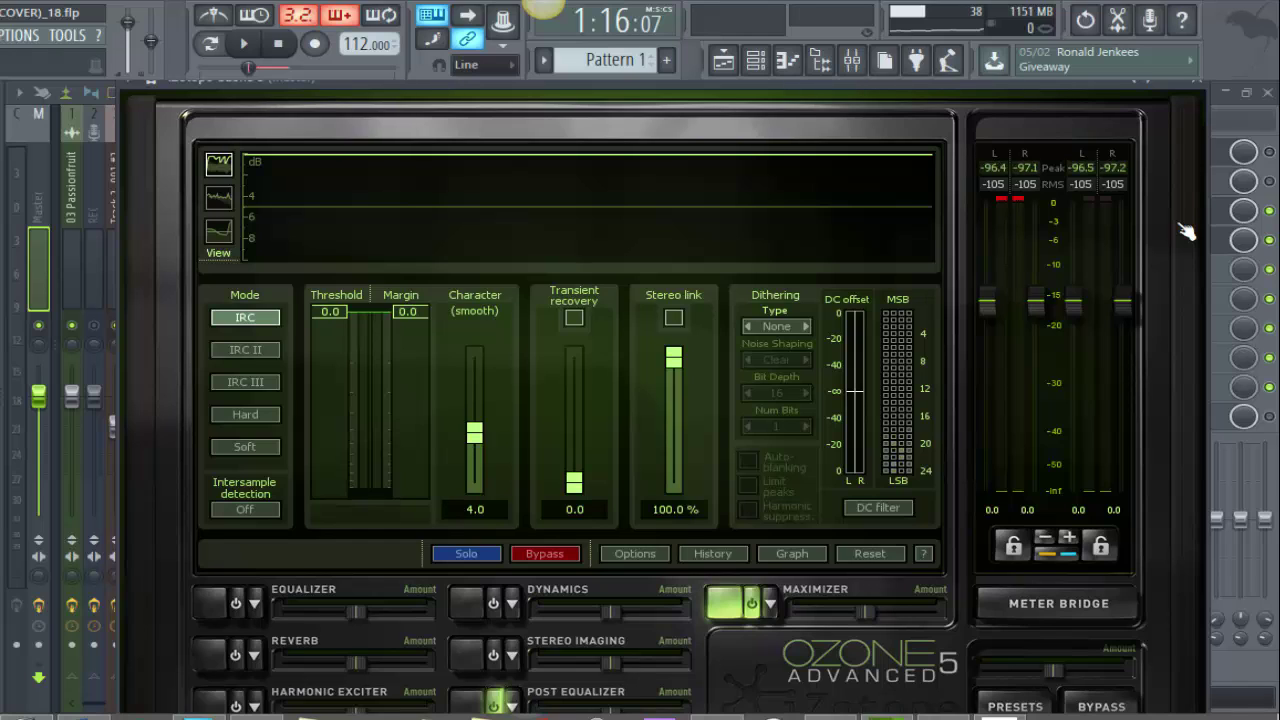
left_click(792, 553)
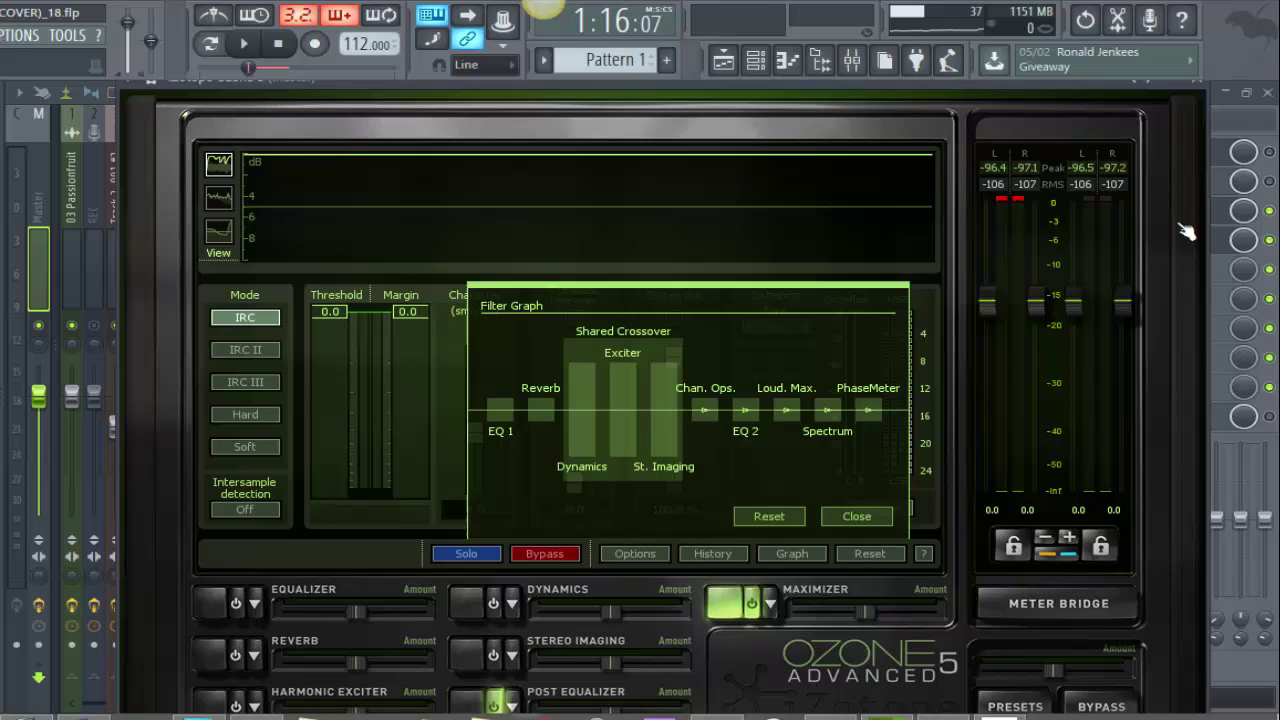
mouse_move(745, 410)
left_mouse_down()
mouse_move(814, 393)
mouse_move(864, 404)
mouse_move(829, 410)
left_mouse_up()
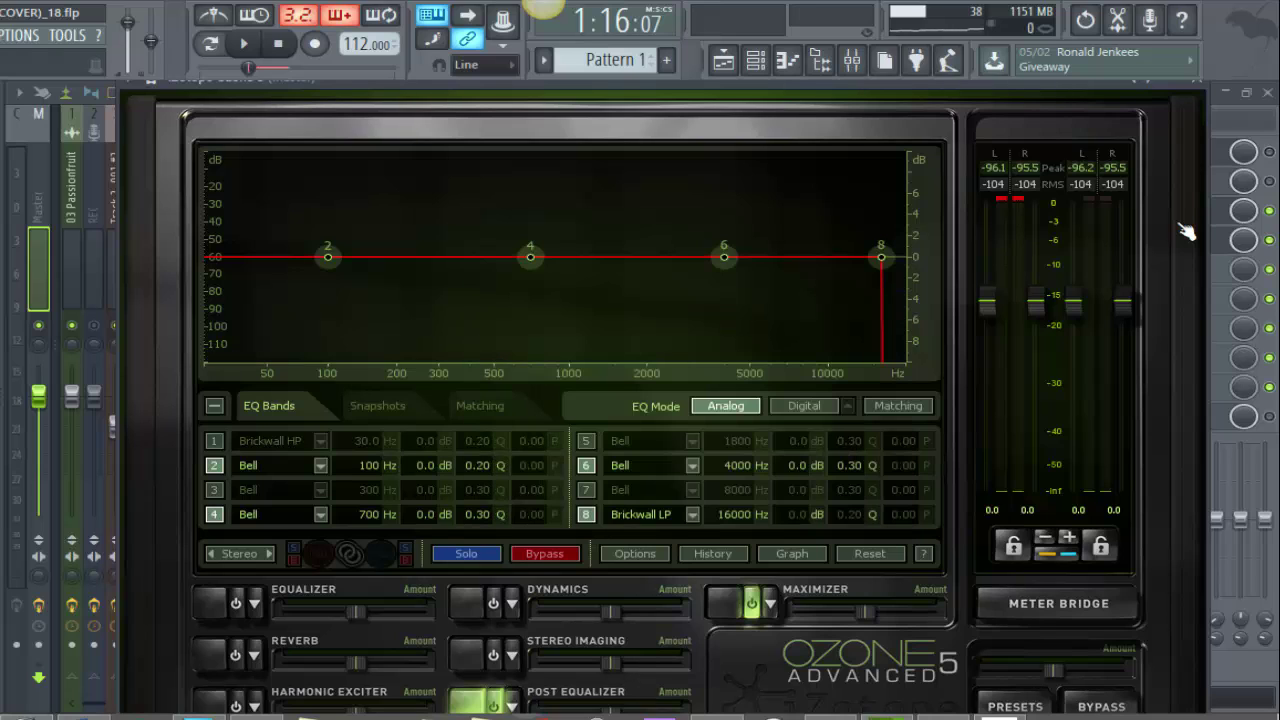
Set band 8 of Ozone's post equalizer to a Brickwall lowpass, and audition the mix through it
left_click(640, 514)
mouse_move(650, 579)
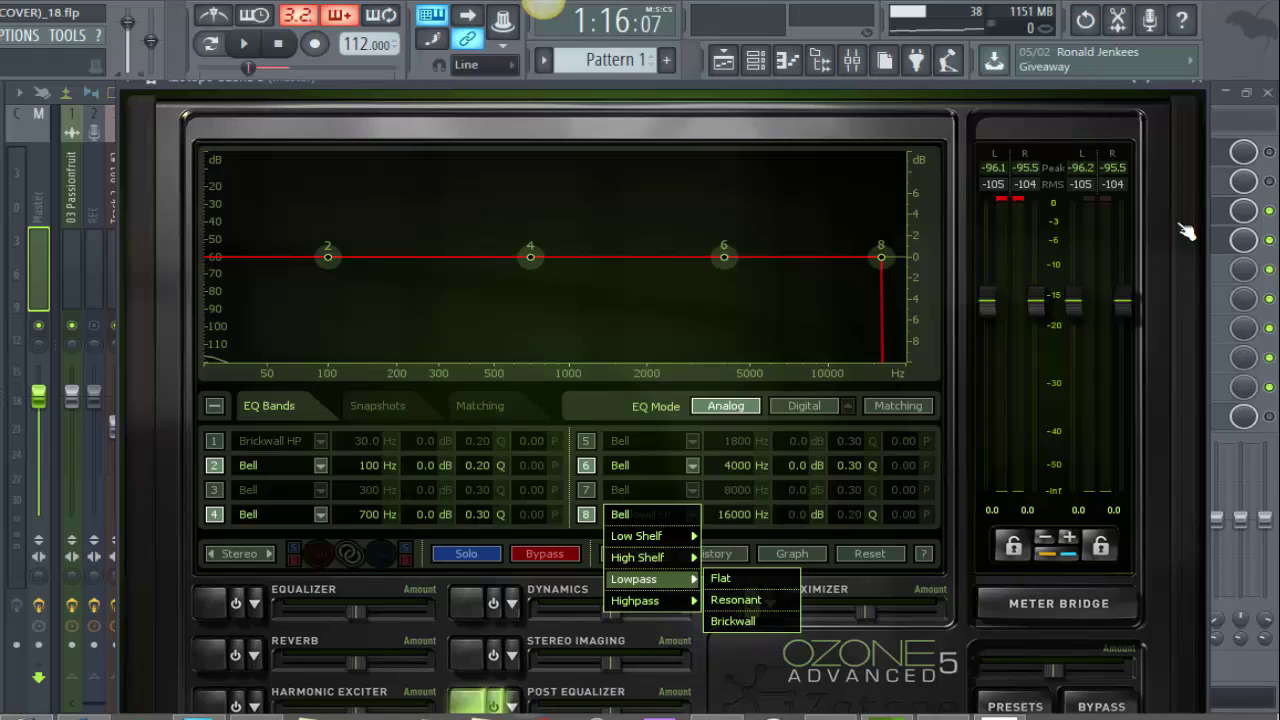
left_click(733, 621)
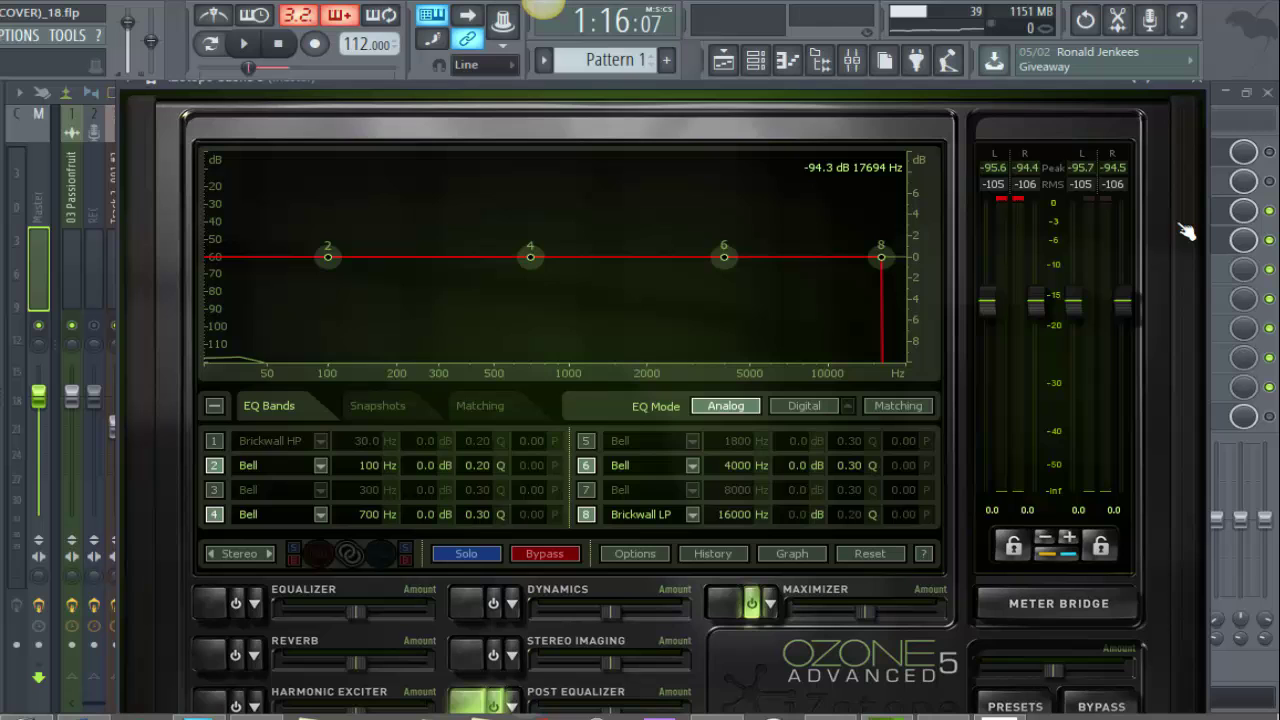
key("space")
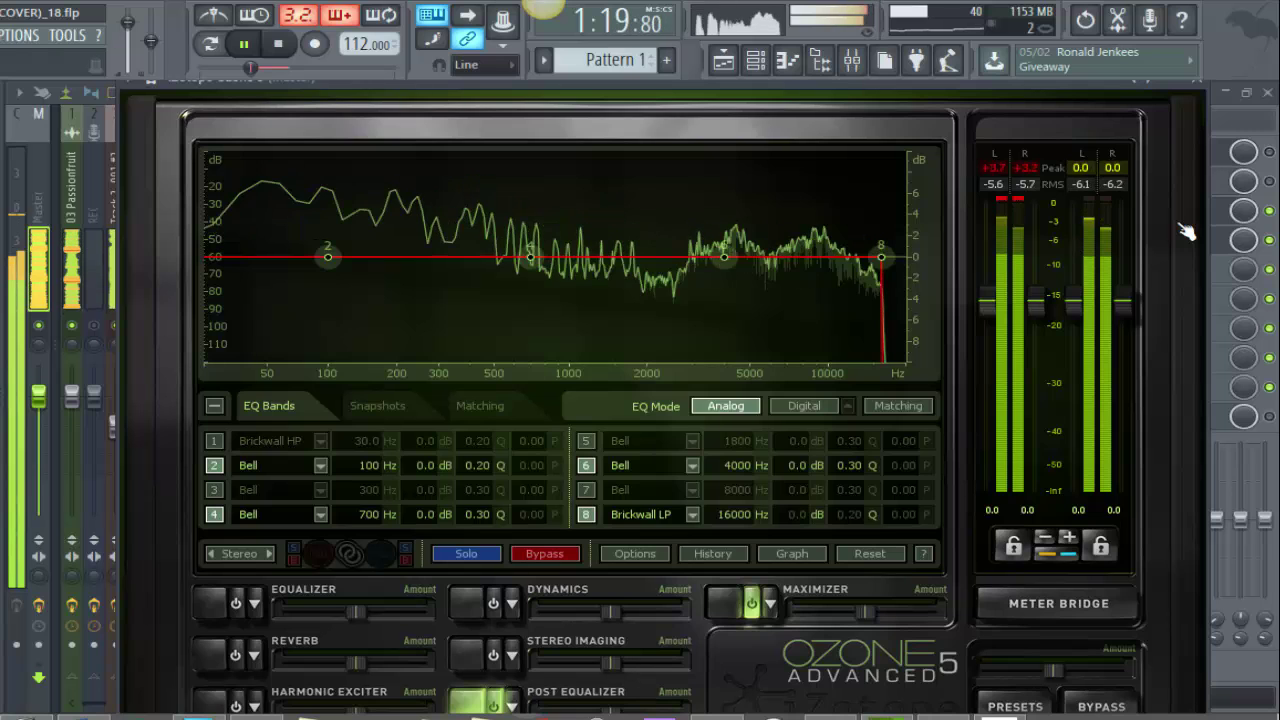
key("space")
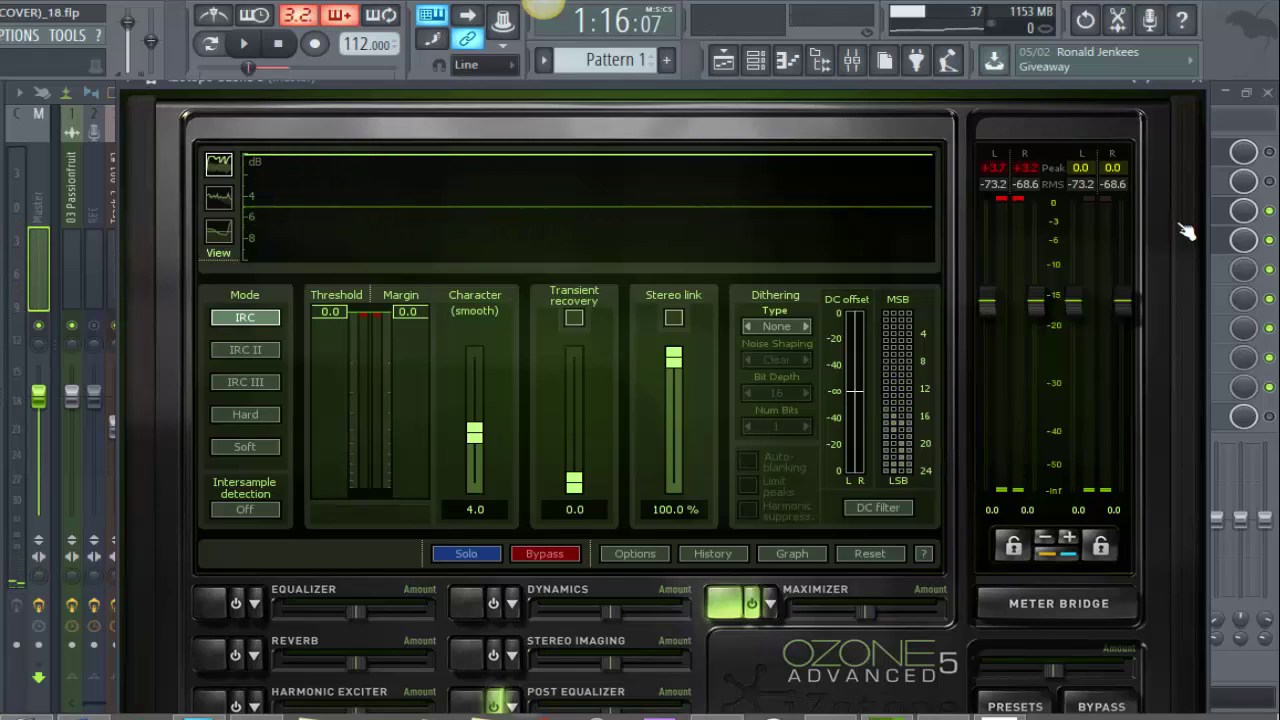
Audition the mix while watching Ozone's Maximizer in IRC mode, and close the plugin
key("space")
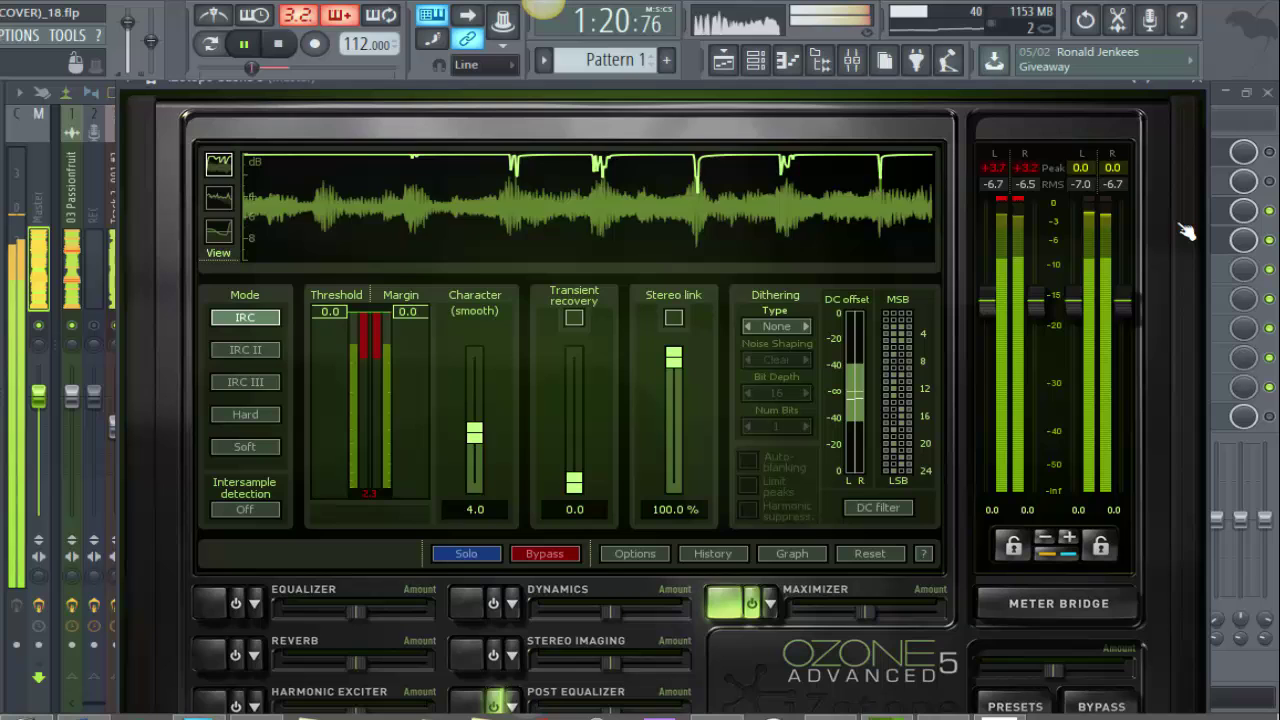
key("space")
key("Escape")
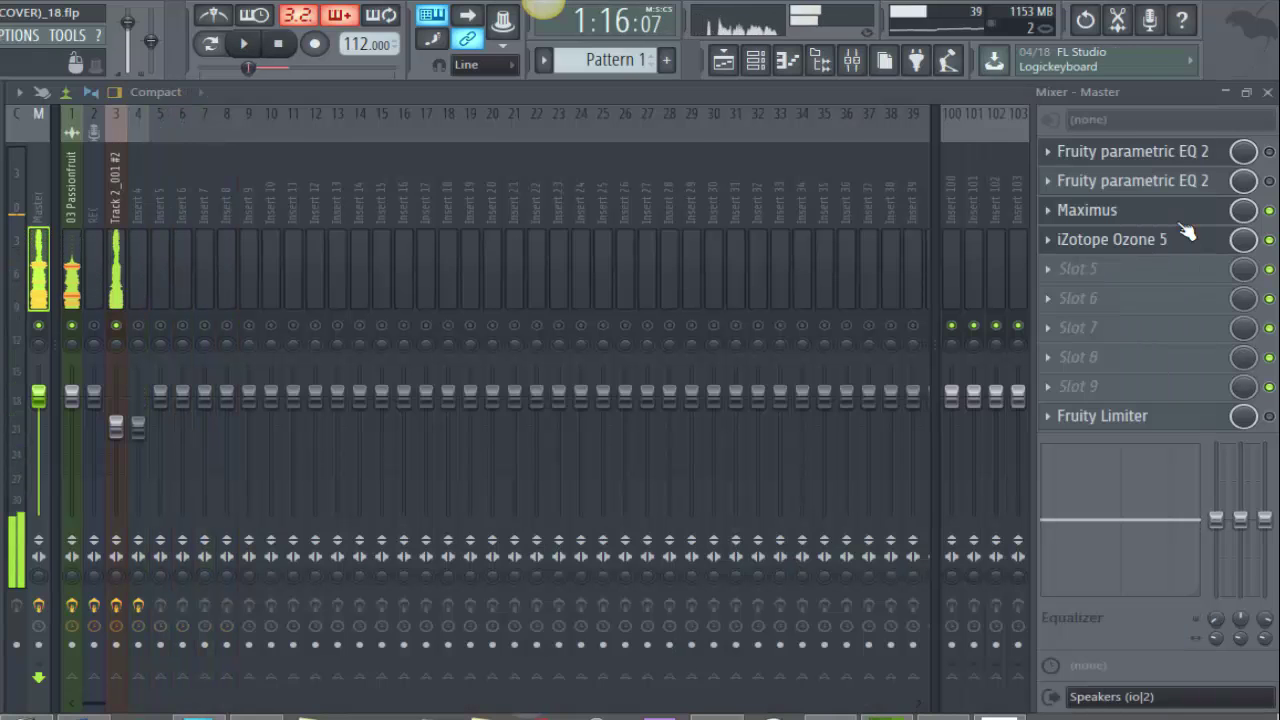
Select vocal track Track 2_001 #2 and play the full mix while reviewing its Fruity delay 2 and Fruity Reeverb 2
key("Right")
key("Right")
key("Right")
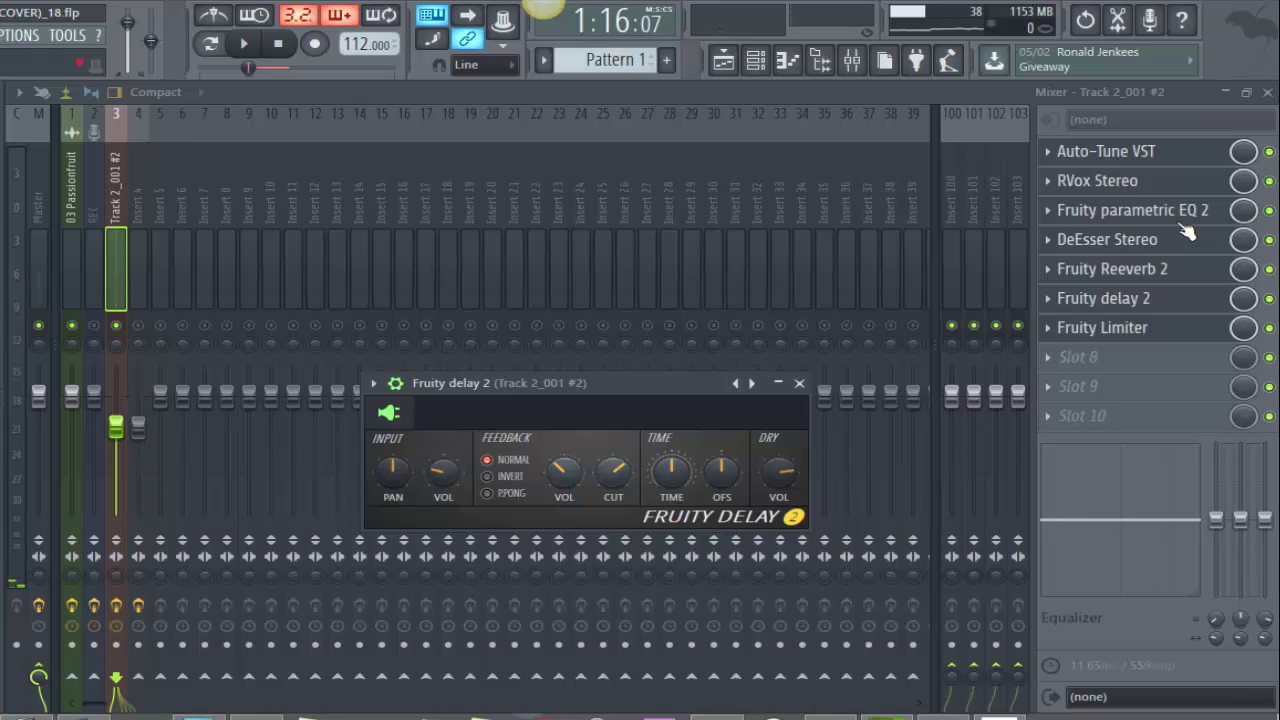
key("space")
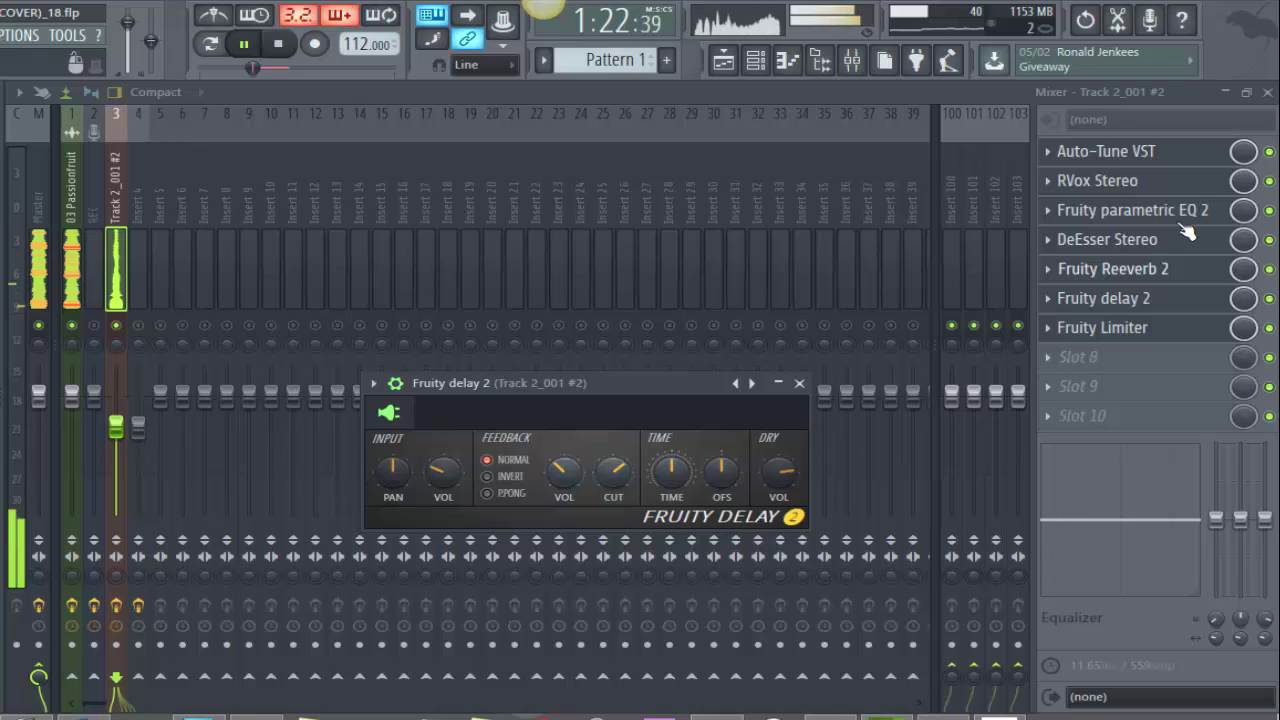
left_click(1112, 268)
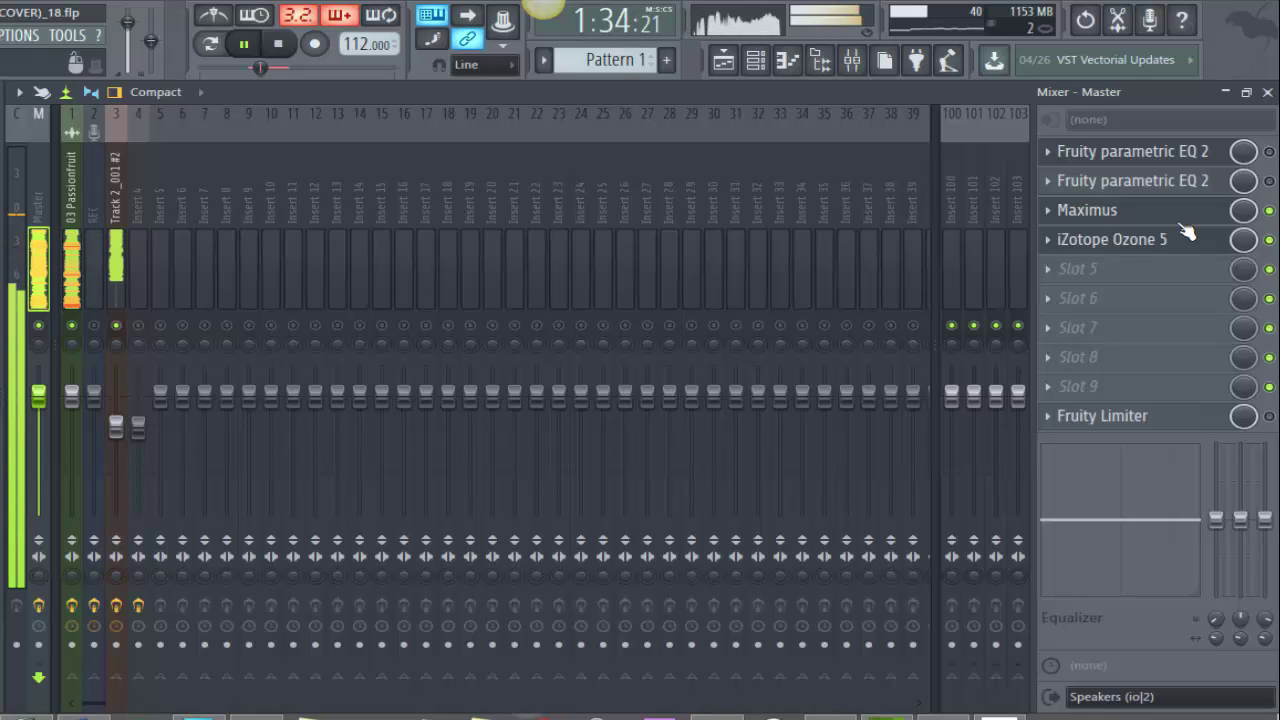
Show the playlist during playback, stop the song, and view more of the vocal and Passionfruit clip arrangement
key("F5")
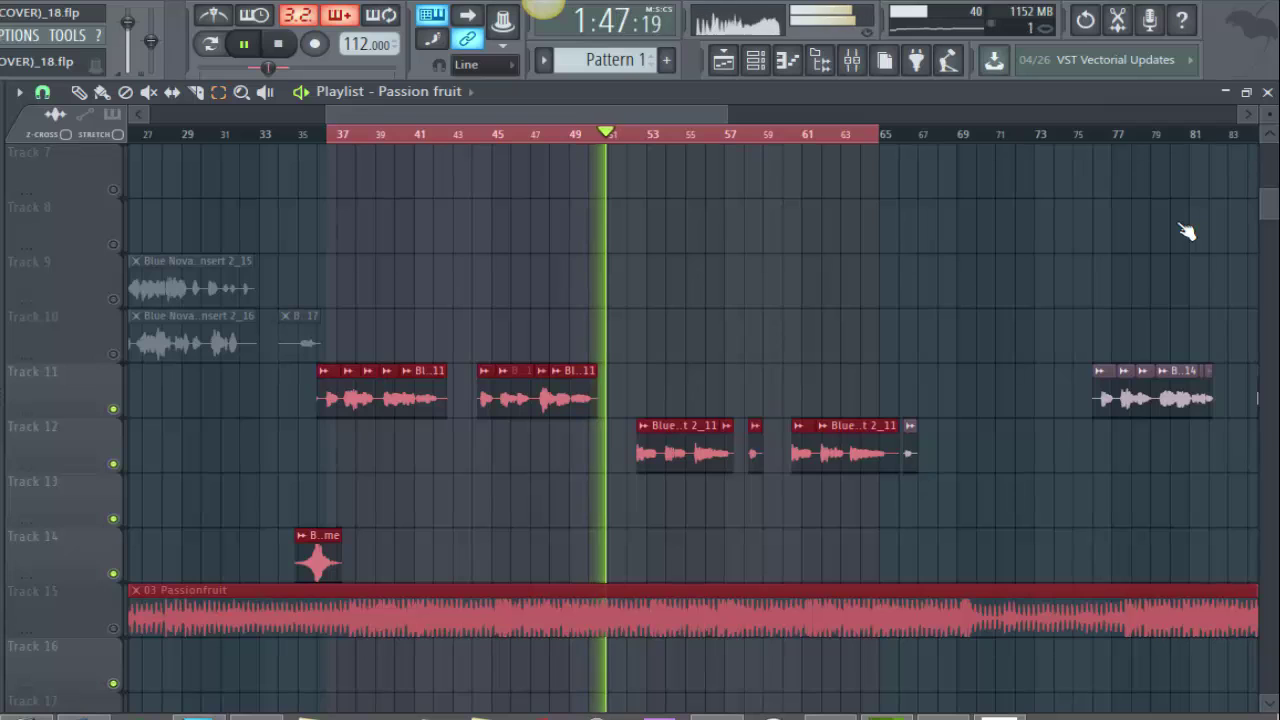
key("space")
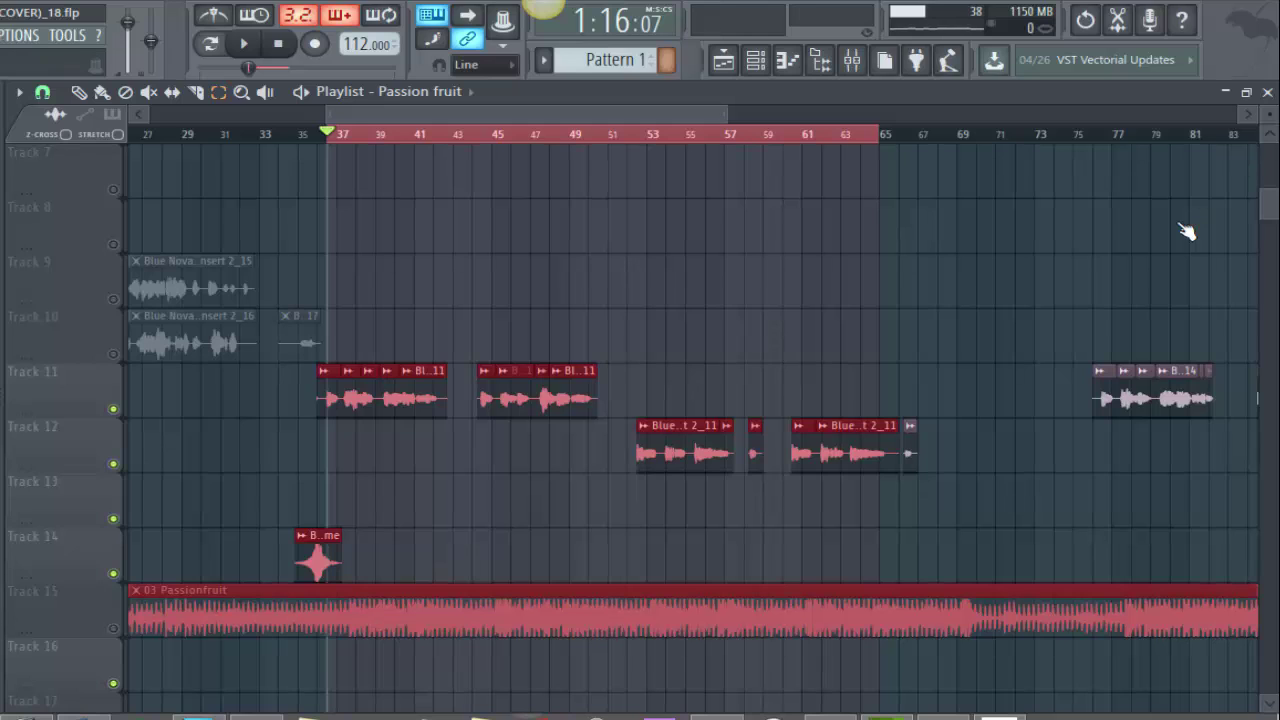
key("Page_Down")
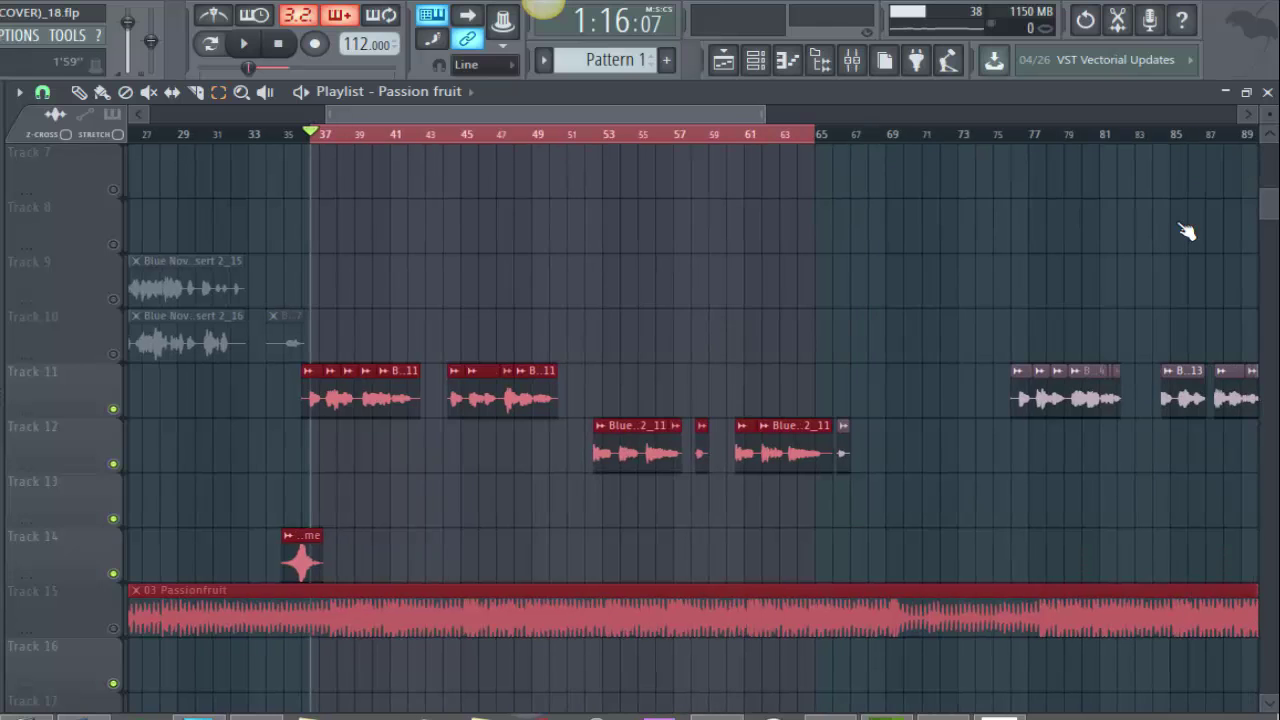
scroll(1186, 231, "down", 1)
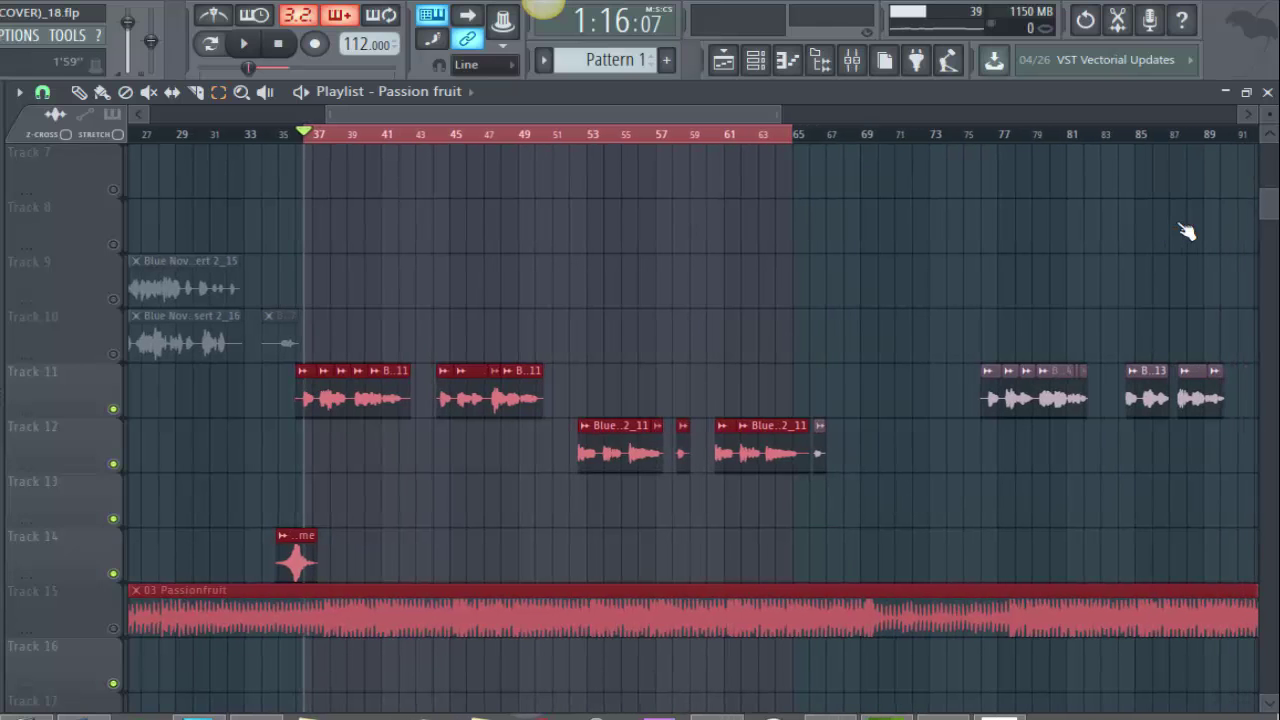